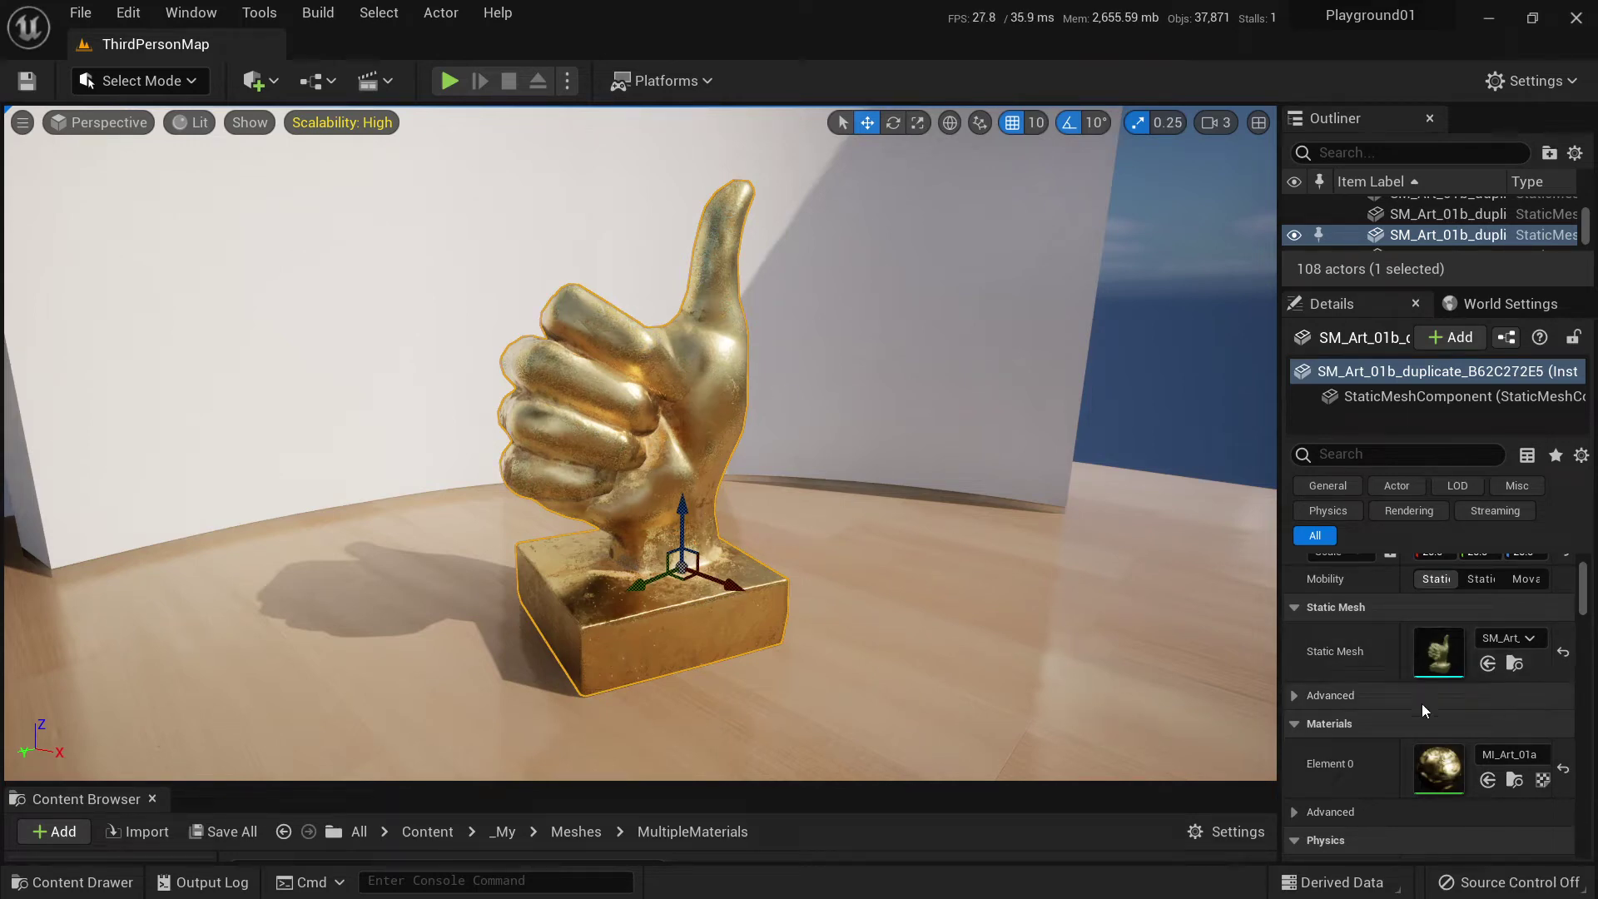
# Try MI_Wooden_Floor_viriagk_2K in the gold statue's only material slot, then reset the slot to its default.
pyautogui.press('w')
pyautogui.moveTo(1082, 616); pyautogui.dragTo(1061, 666, button='right')
pyautogui.moveTo(666, 420); pyautogui.dragTo(516, 508, button='right')
pyautogui.click(1511, 754)
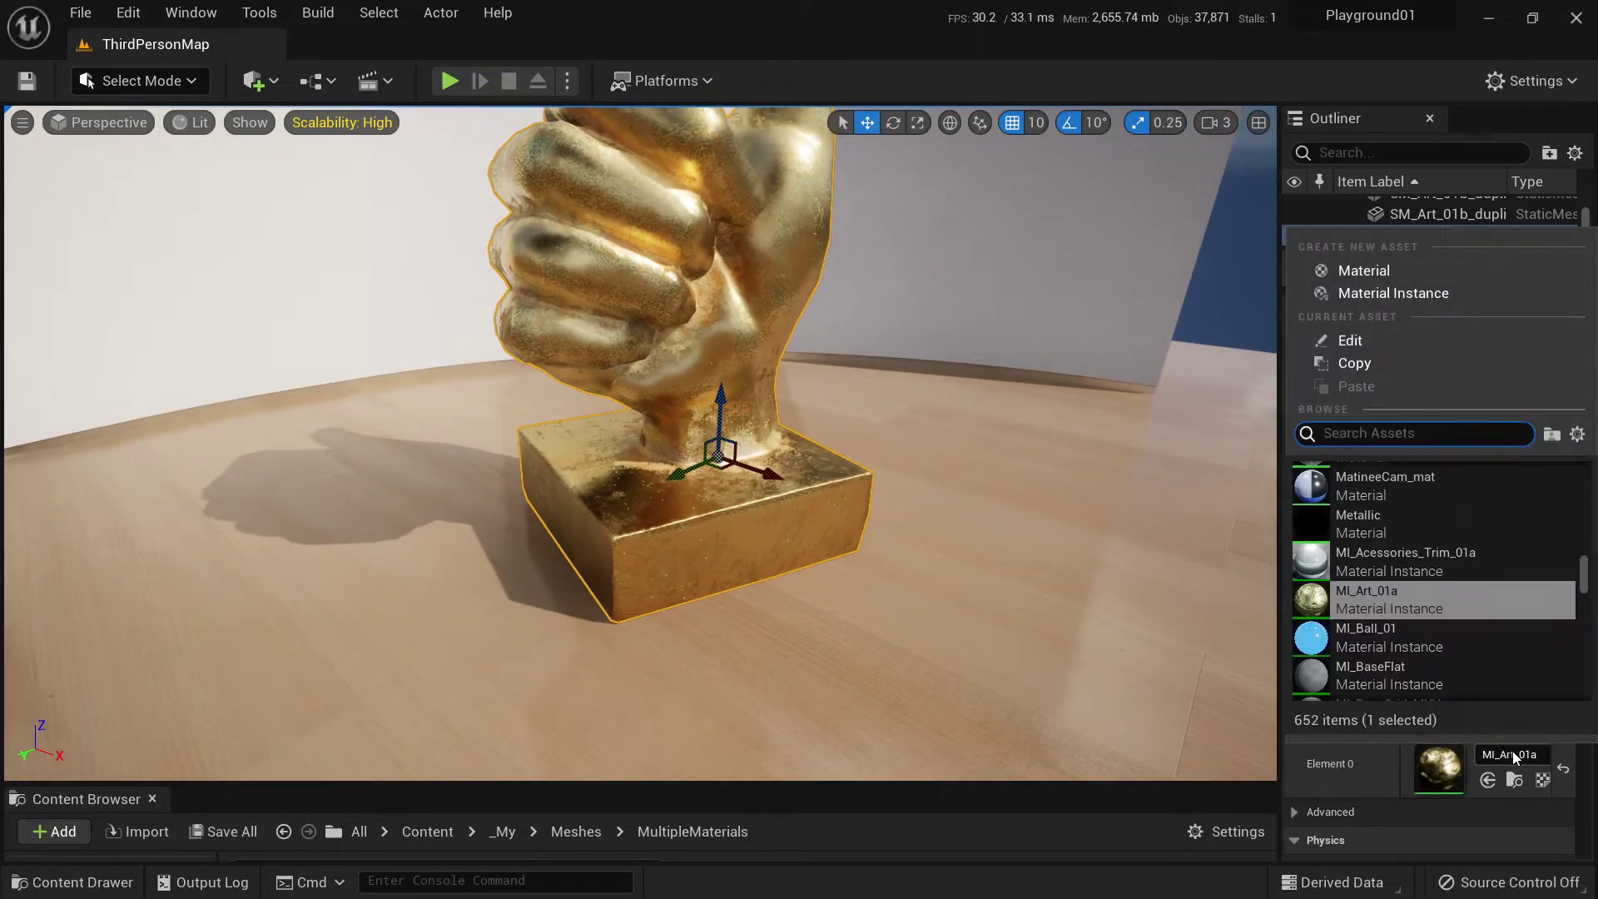
pyautogui.write('woo')
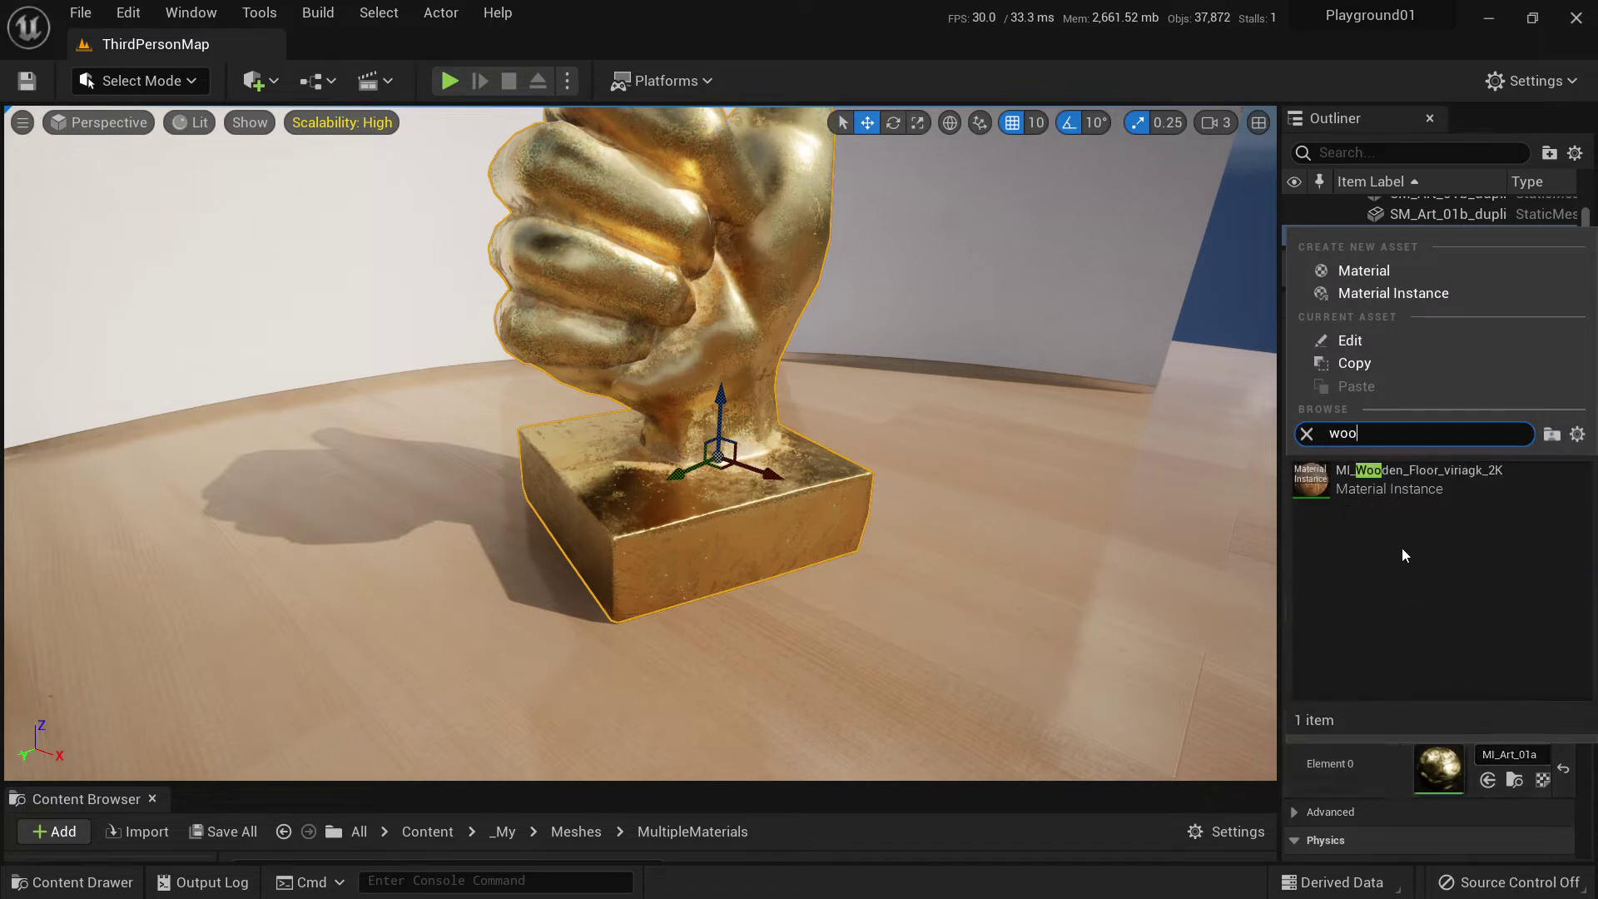
pyautogui.click(1395, 484)
pyautogui.moveTo(1107, 558); pyautogui.dragTo(990, 574, button='right')
pyautogui.click(1563, 769)
# Select the multicoloured thumbs-up statue and examine its separate material slots.
pyautogui.click(791, 570)
pyautogui.moveTo(842, 566); pyautogui.dragTo(932, 599, button='right')
pyautogui.scroll(-2, 1453, 770)
pyautogui.scroll(-3, 1453, 772)
pyautogui.scroll(3, 1453, 772)
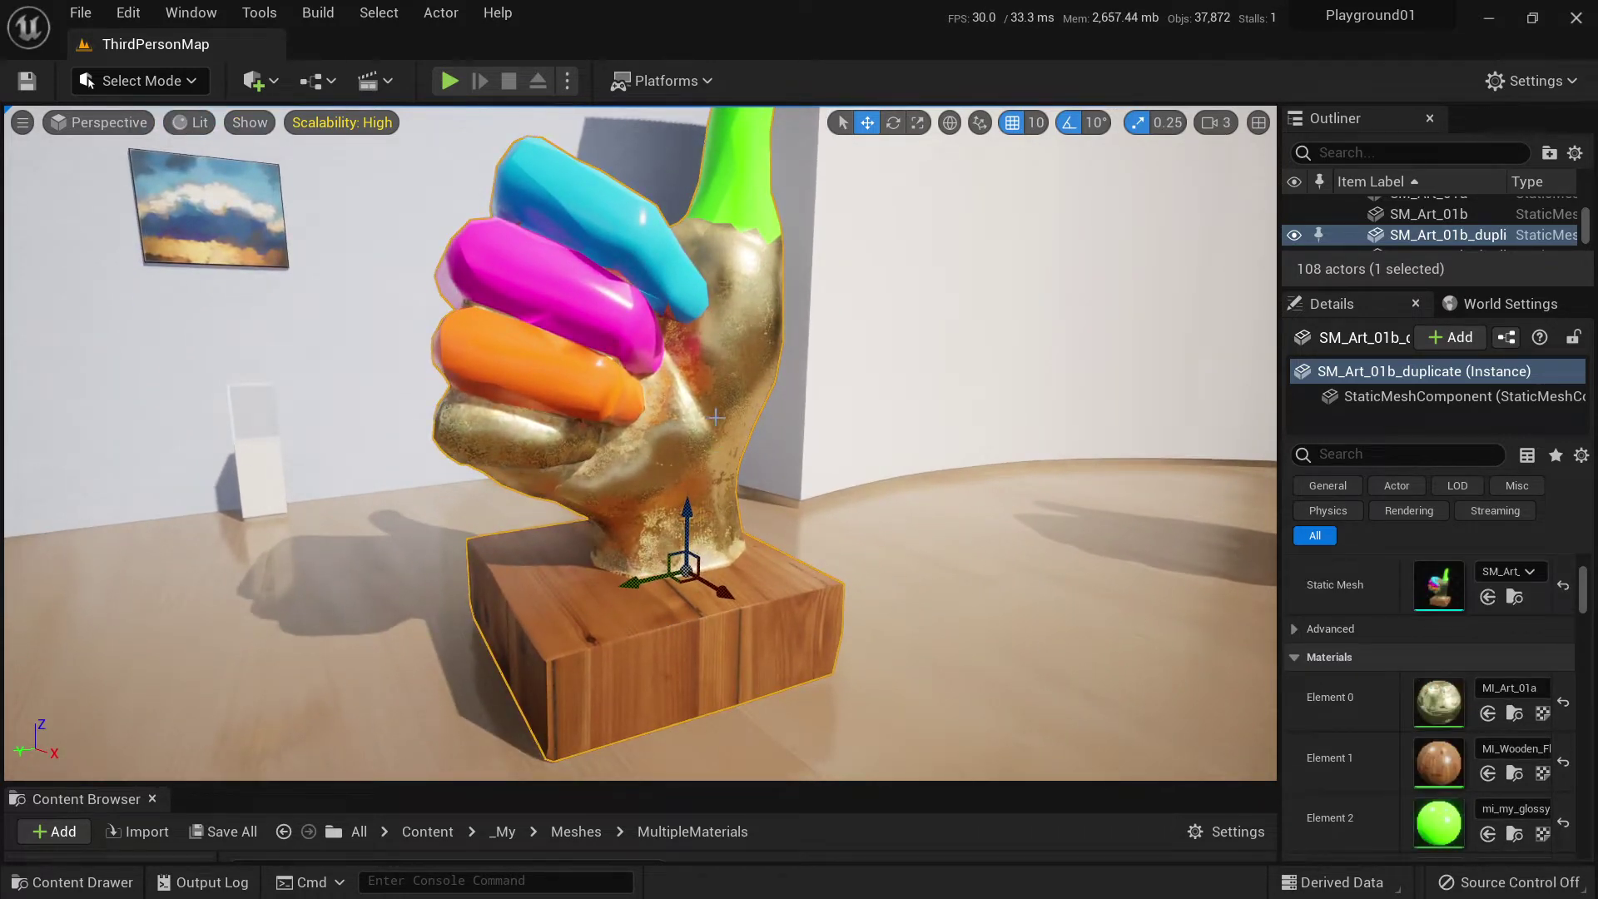
pyautogui.moveTo(716, 416); pyautogui.dragTo(730, 284, button='right')
pyautogui.moveTo(739, 534); pyautogui.dragTo(792, 601, button='right')
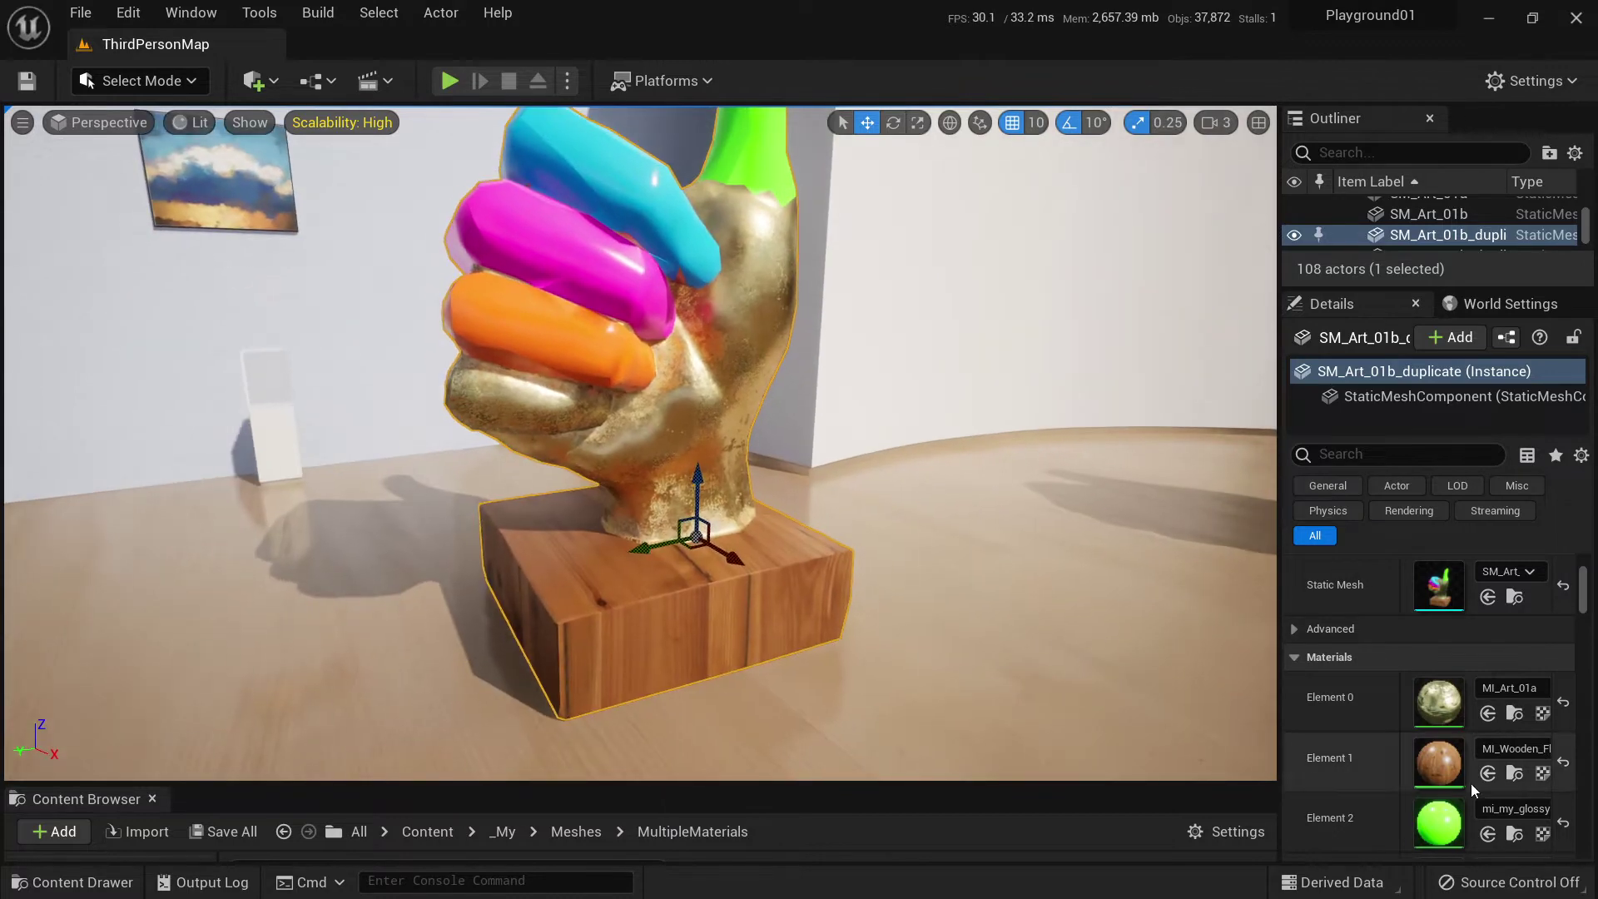
# Try mi_my_glossy_magenta in Element 1, the base material slot of the multicoloured statue.
pyautogui.click(1514, 747)
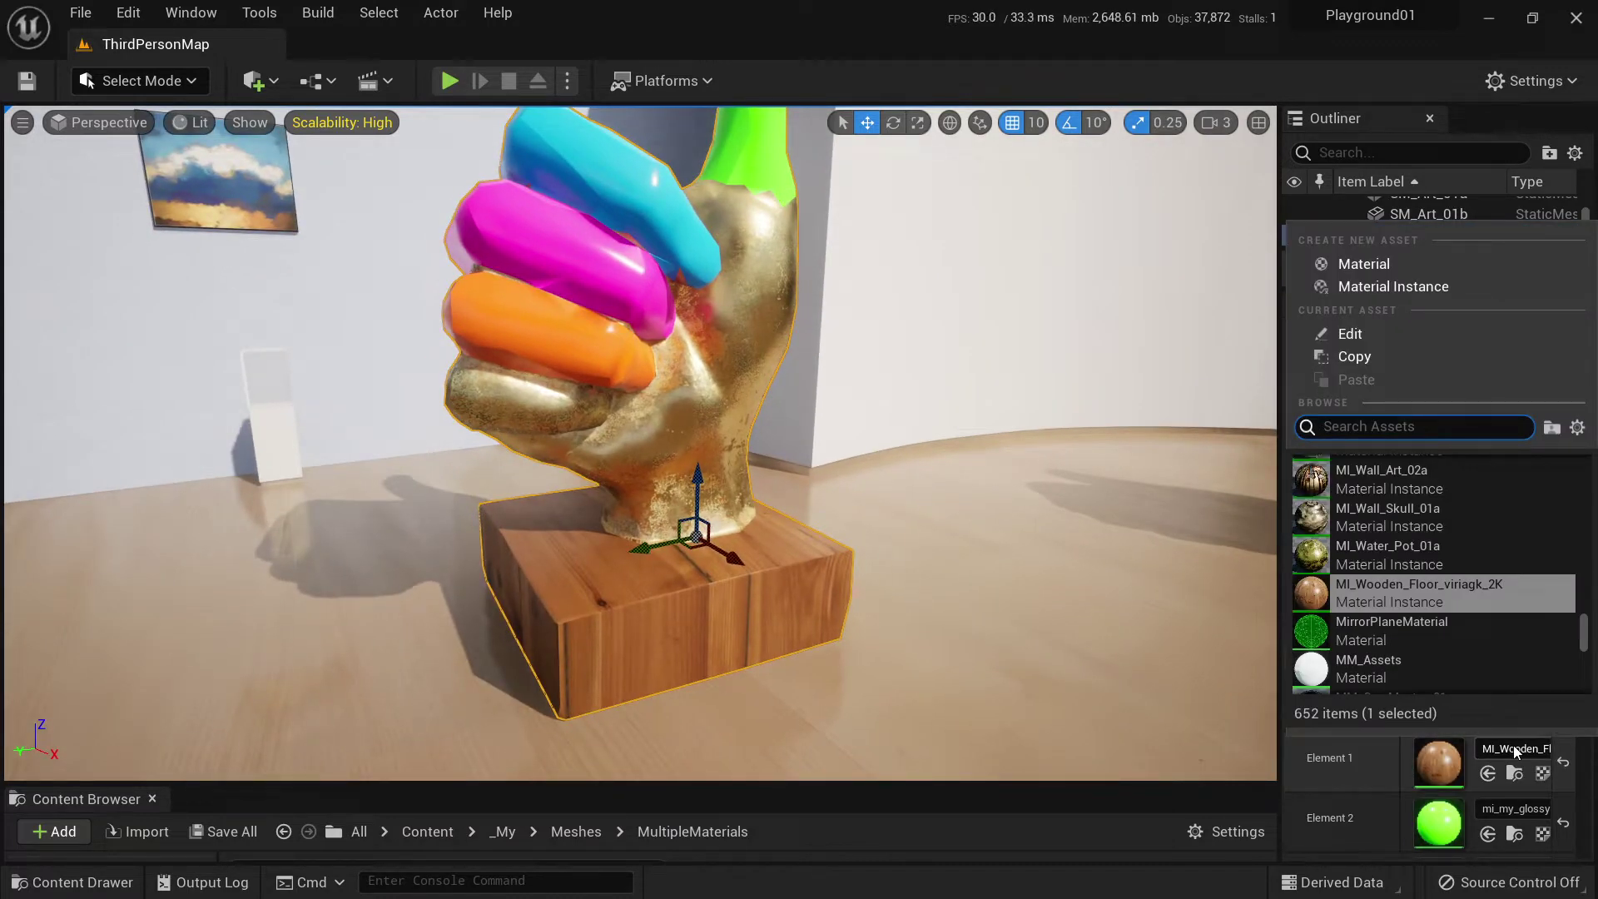
pyautogui.write('mage')
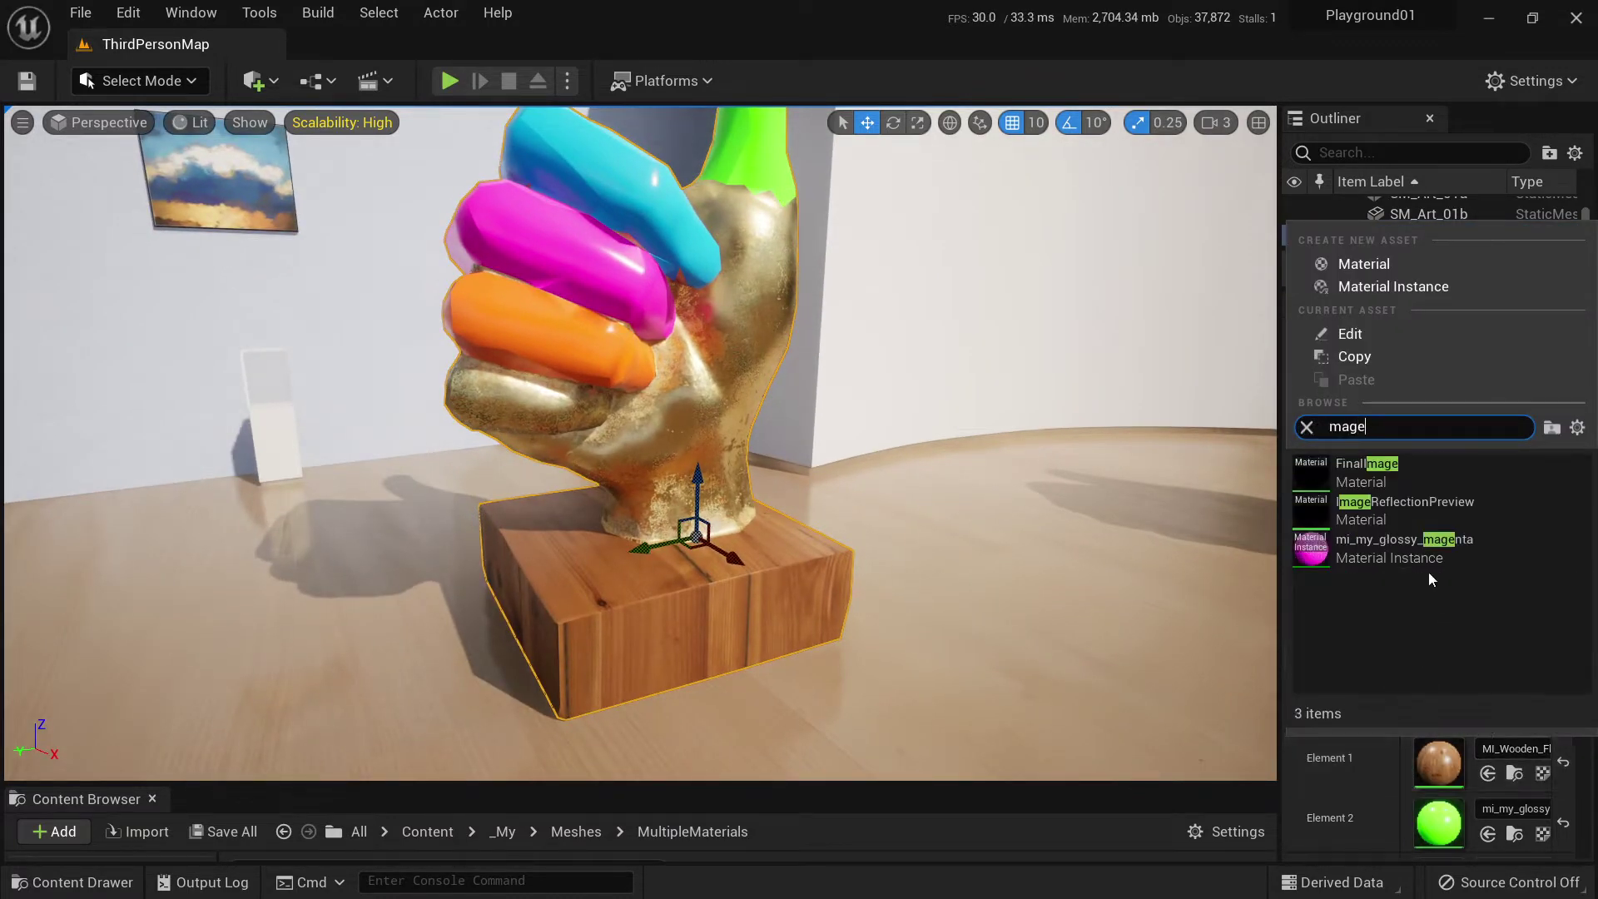
pyautogui.click(1428, 565)
pyautogui.moveTo(1099, 614); pyautogui.dragTo(1054, 587, button='right')
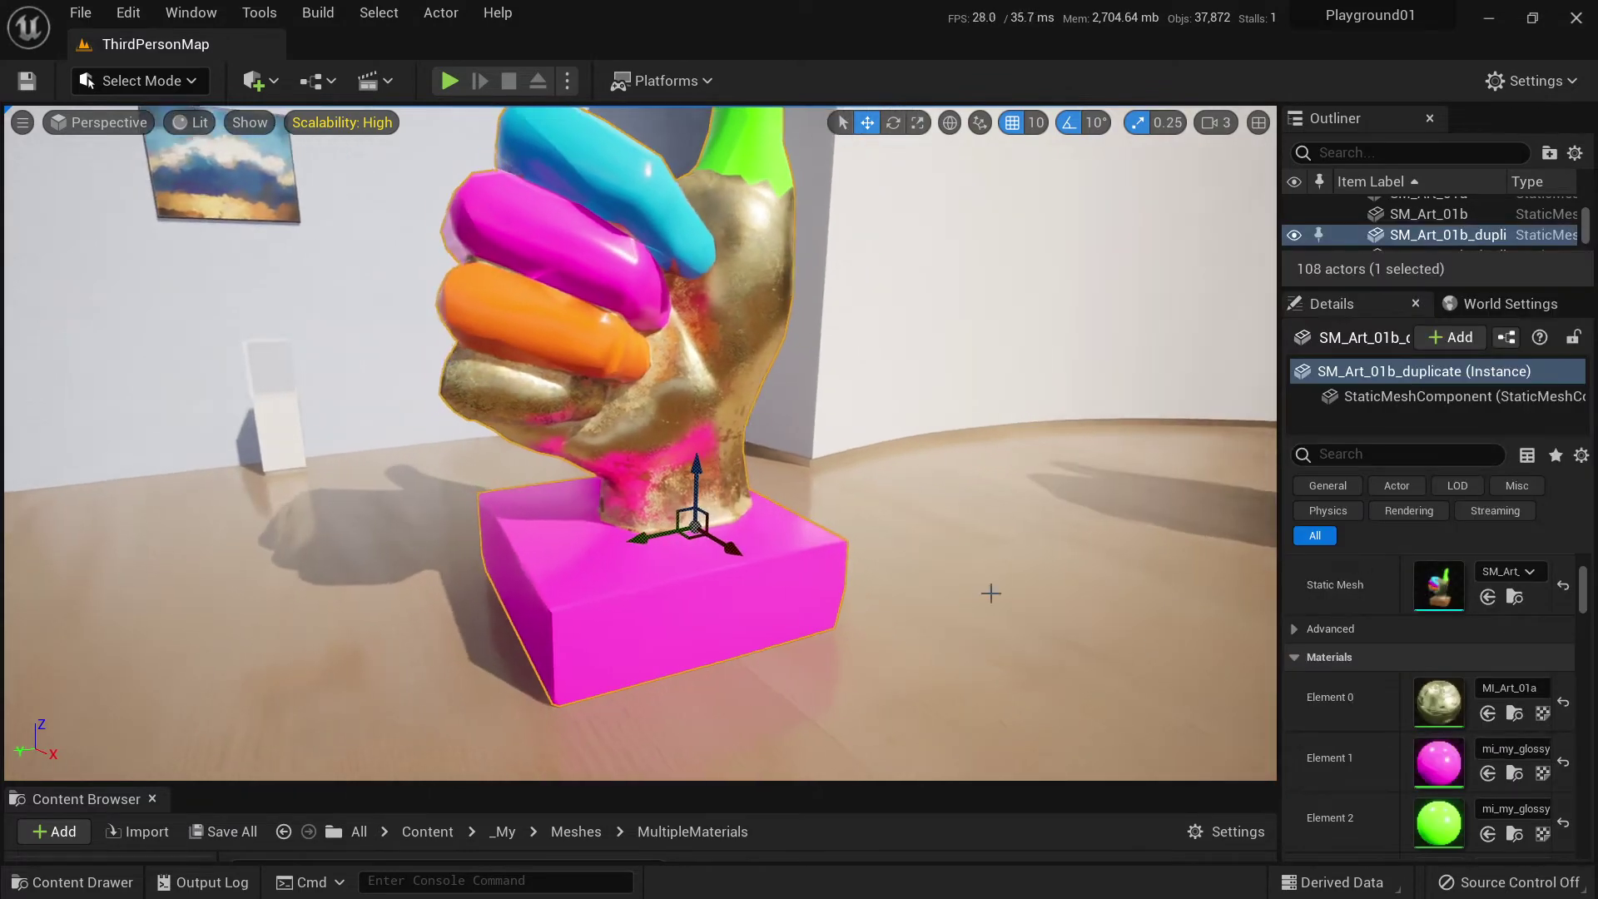
# Try MI_Art_01a in the multicoloured statue's Element 1 slot, then reset the slot to its default.
pyautogui.click(1520, 748)
pyautogui.write('art 0')
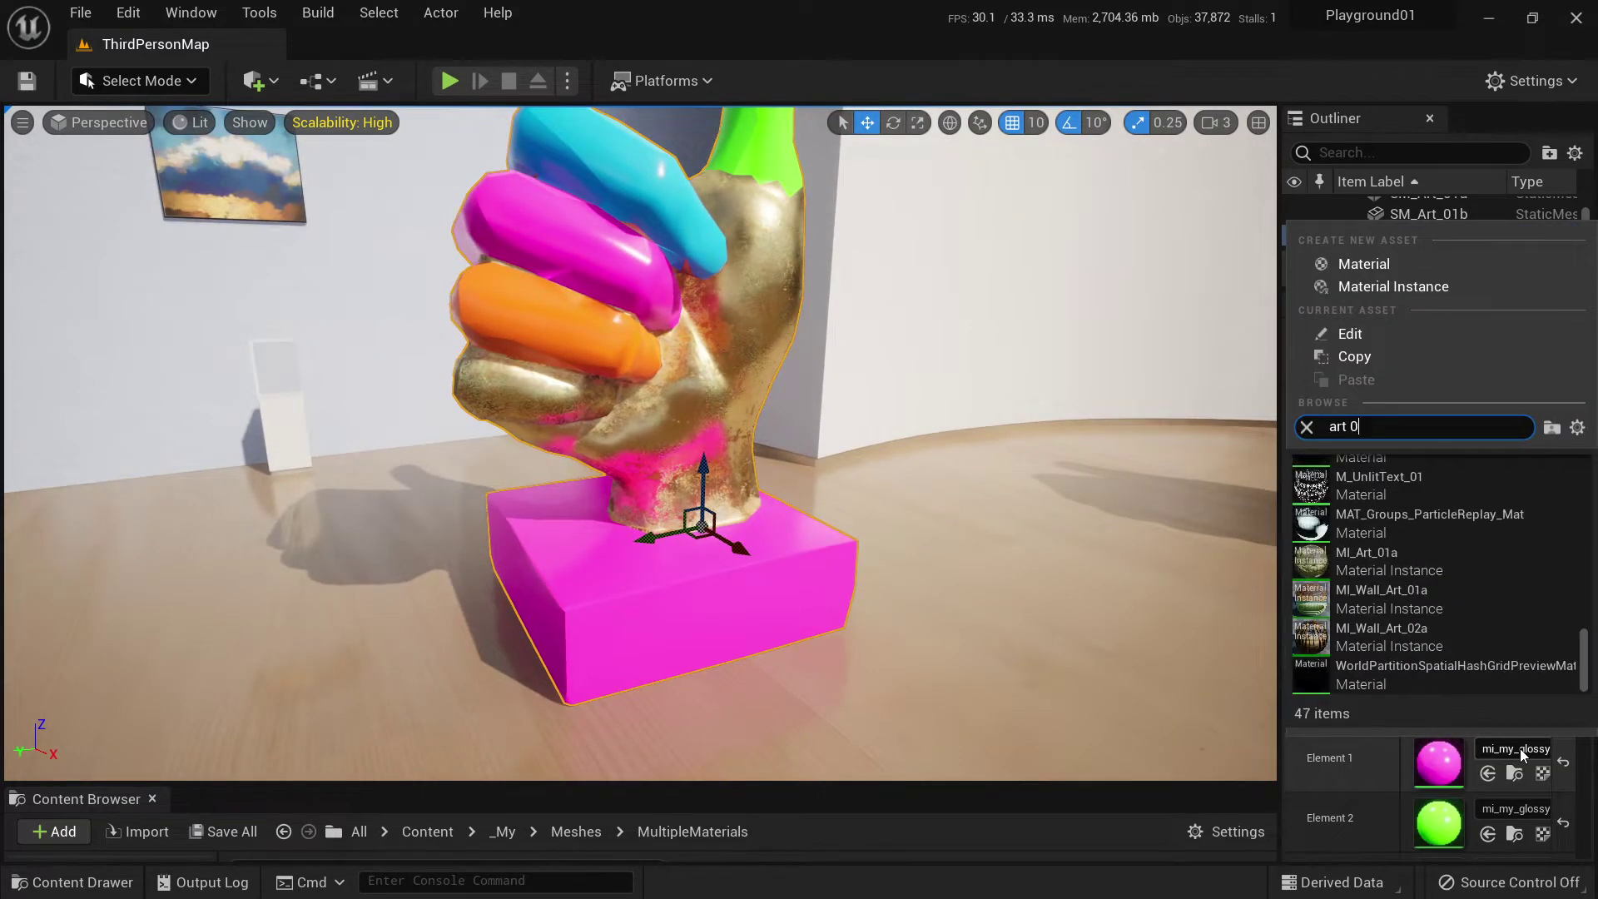
pyautogui.click(1369, 598)
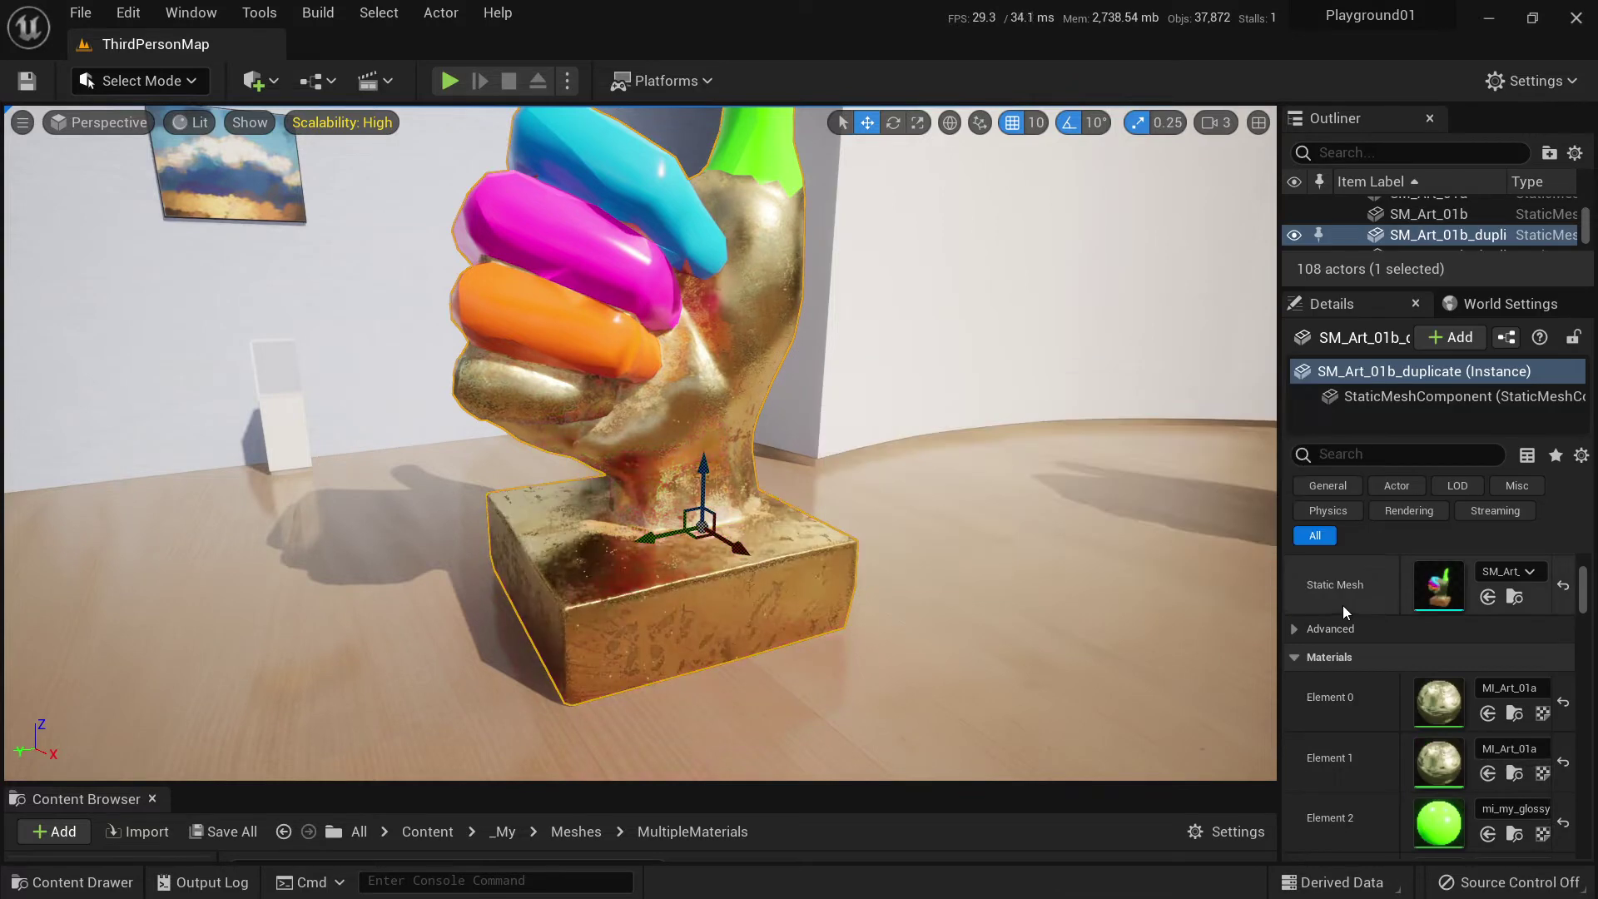
pyautogui.click(1565, 761)
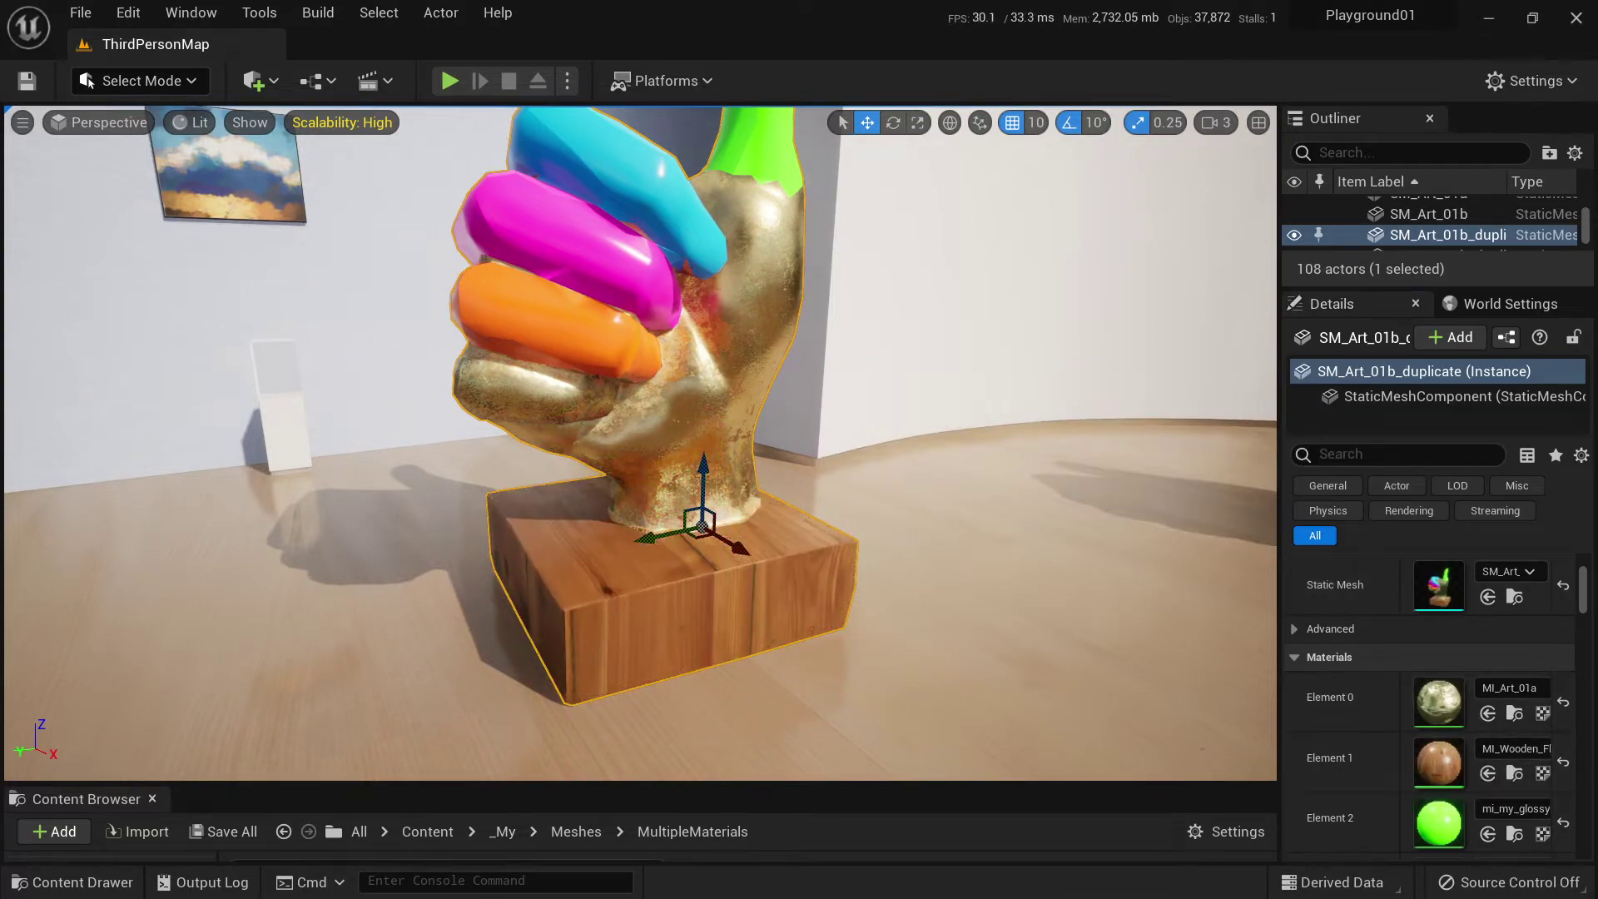
# Select the all-gold statue, switch to Modeling mode and start the Edit Materials tool.
pyautogui.moveTo(983, 454); pyautogui.dragTo(1058, 450, button='right')
pyautogui.click(749, 400)
pyautogui.moveTo(749, 400); pyautogui.dragTo(708, 425, button='right')
pyautogui.moveTo(907, 525)
pyautogui.mouseDown(button='right')
pyautogui.moveTo(922, 527)
pyautogui.moveTo(907, 526)
pyautogui.mouseUp(button='right')
pyautogui.click(149, 80)
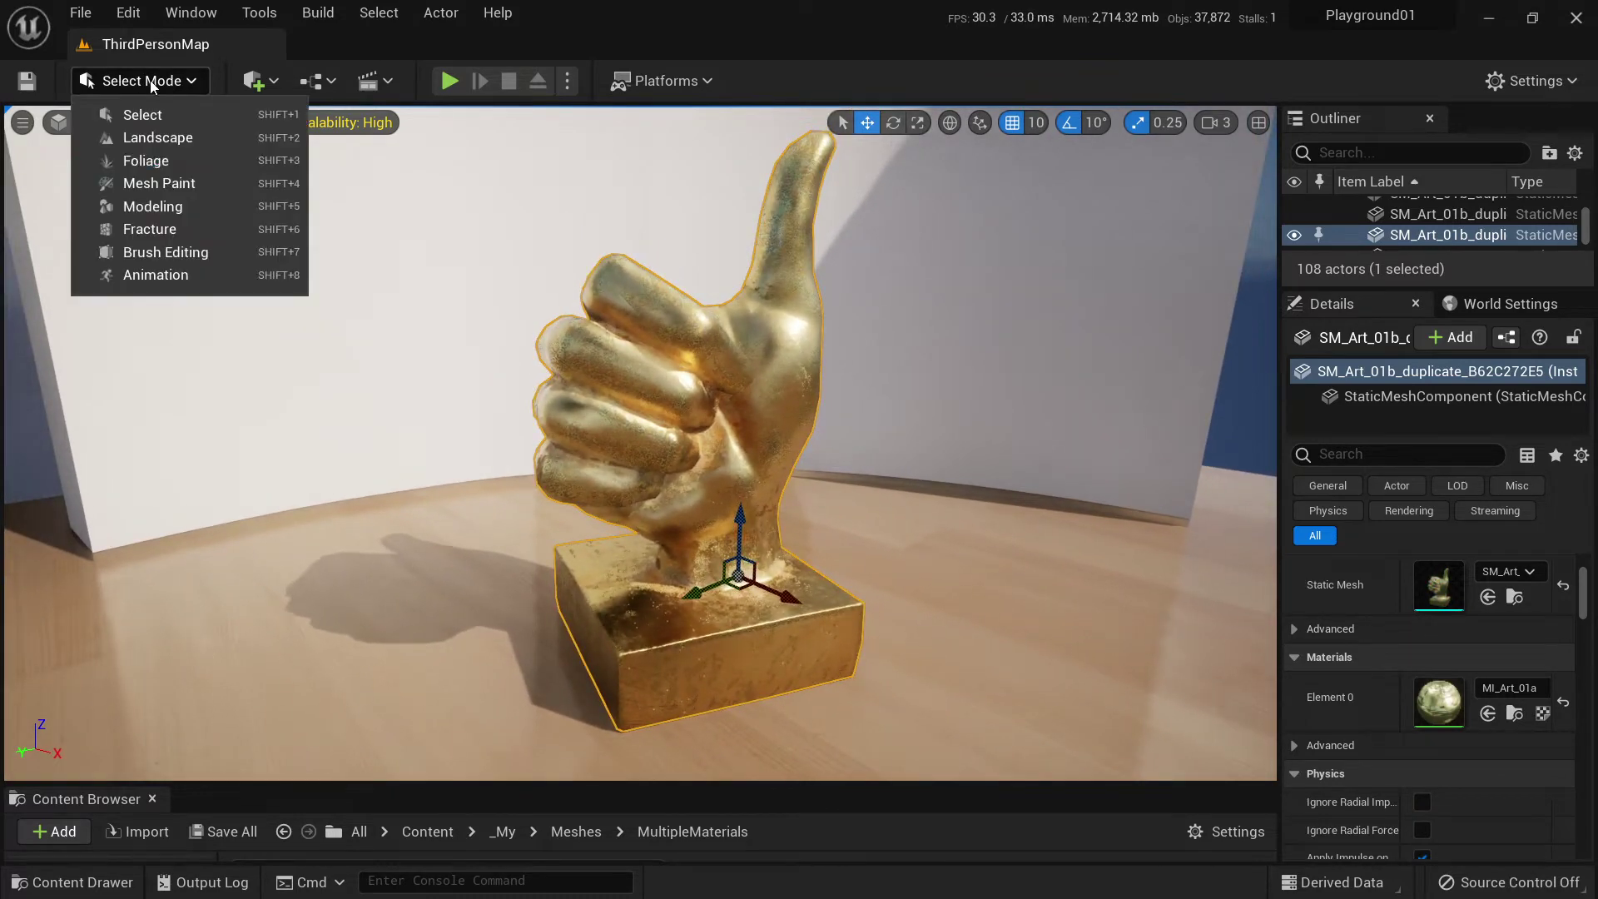
pyautogui.click(160, 208)
pyautogui.moveTo(203, 191); pyautogui.dragTo(197, 534)
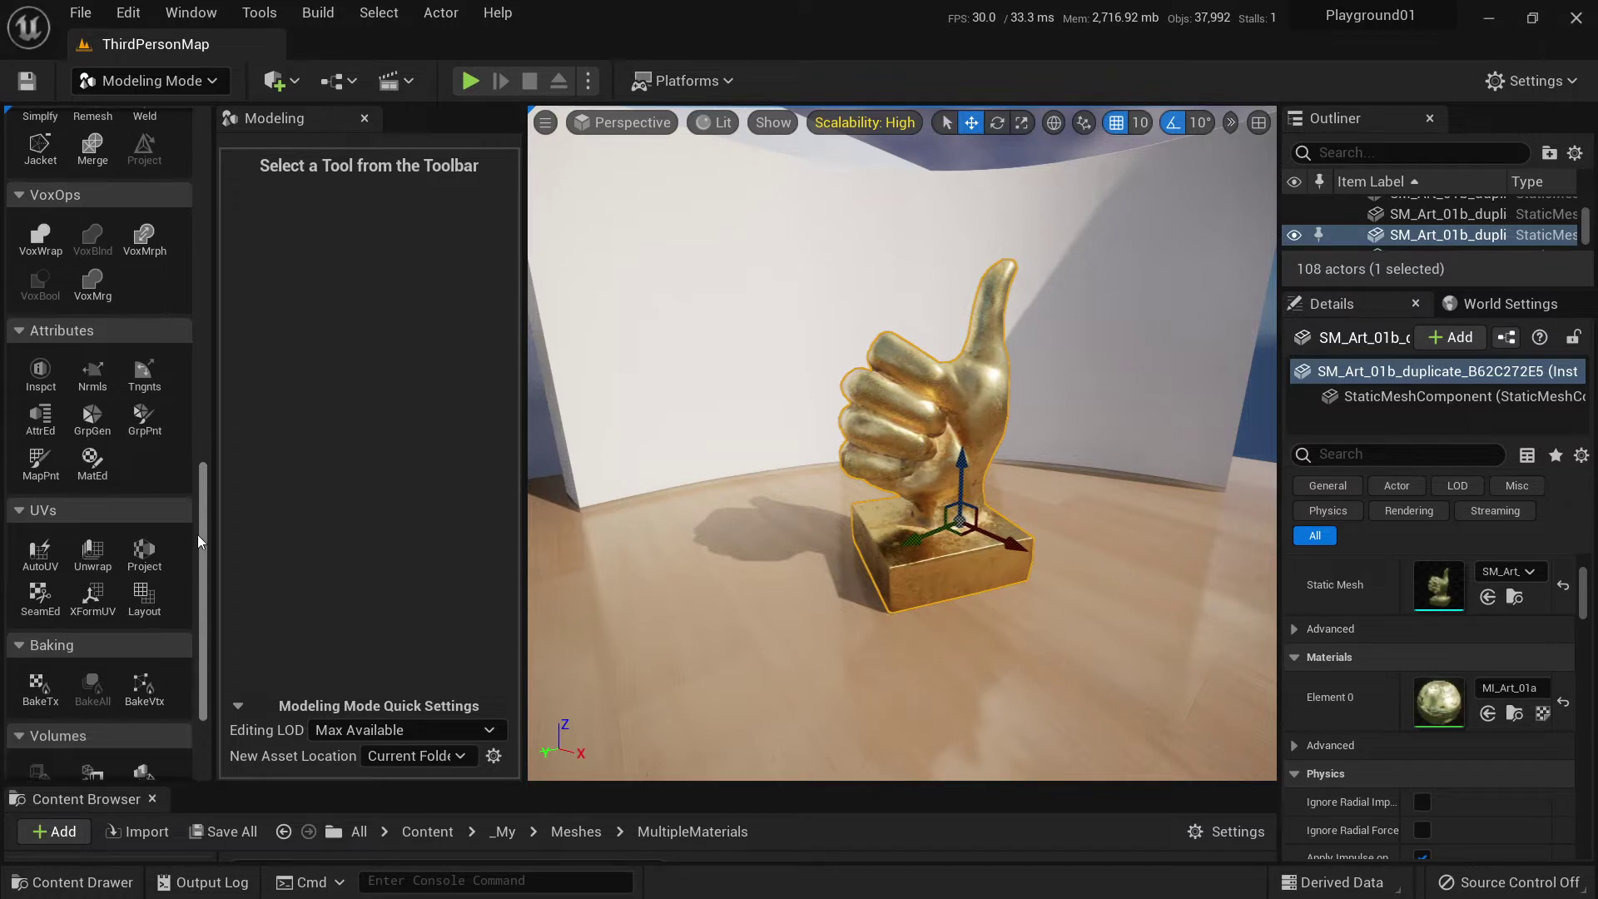
pyautogui.click(94, 468)
# Brush-select the triangles of the statue's square base from all sides with brush size 0.25.
pyautogui.press('w')
pyautogui.moveTo(850, 449)
pyautogui.mouseDown(button='right')
pyautogui.moveTo(884, 450)
pyautogui.moveTo(896, 492)
pyautogui.moveTo(929, 445)
pyautogui.moveTo(1027, 431)
pyautogui.mouseUp(button='right')
pyautogui.press('a')
pyautogui.moveTo(1028, 430)
pyautogui.mouseDown()
pyautogui.moveTo(930, 440)
pyautogui.moveTo(968, 490)
pyautogui.moveTo(921, 268)
pyautogui.moveTo(878, 375)
pyautogui.moveTo(735, 351)
pyautogui.moveTo(924, 464)
pyautogui.moveTo(1005, 345)
pyautogui.mouseUp()
pyautogui.moveTo(826, 371)
pyautogui.keyDown('alt'); pyautogui.mouseDown()
pyautogui.moveTo(859, 401)
pyautogui.moveTo(760, 530)
pyautogui.moveTo(933, 358)
pyautogui.moveTo(1008, 316)
pyautogui.mouseUp(); pyautogui.keyUp('alt')
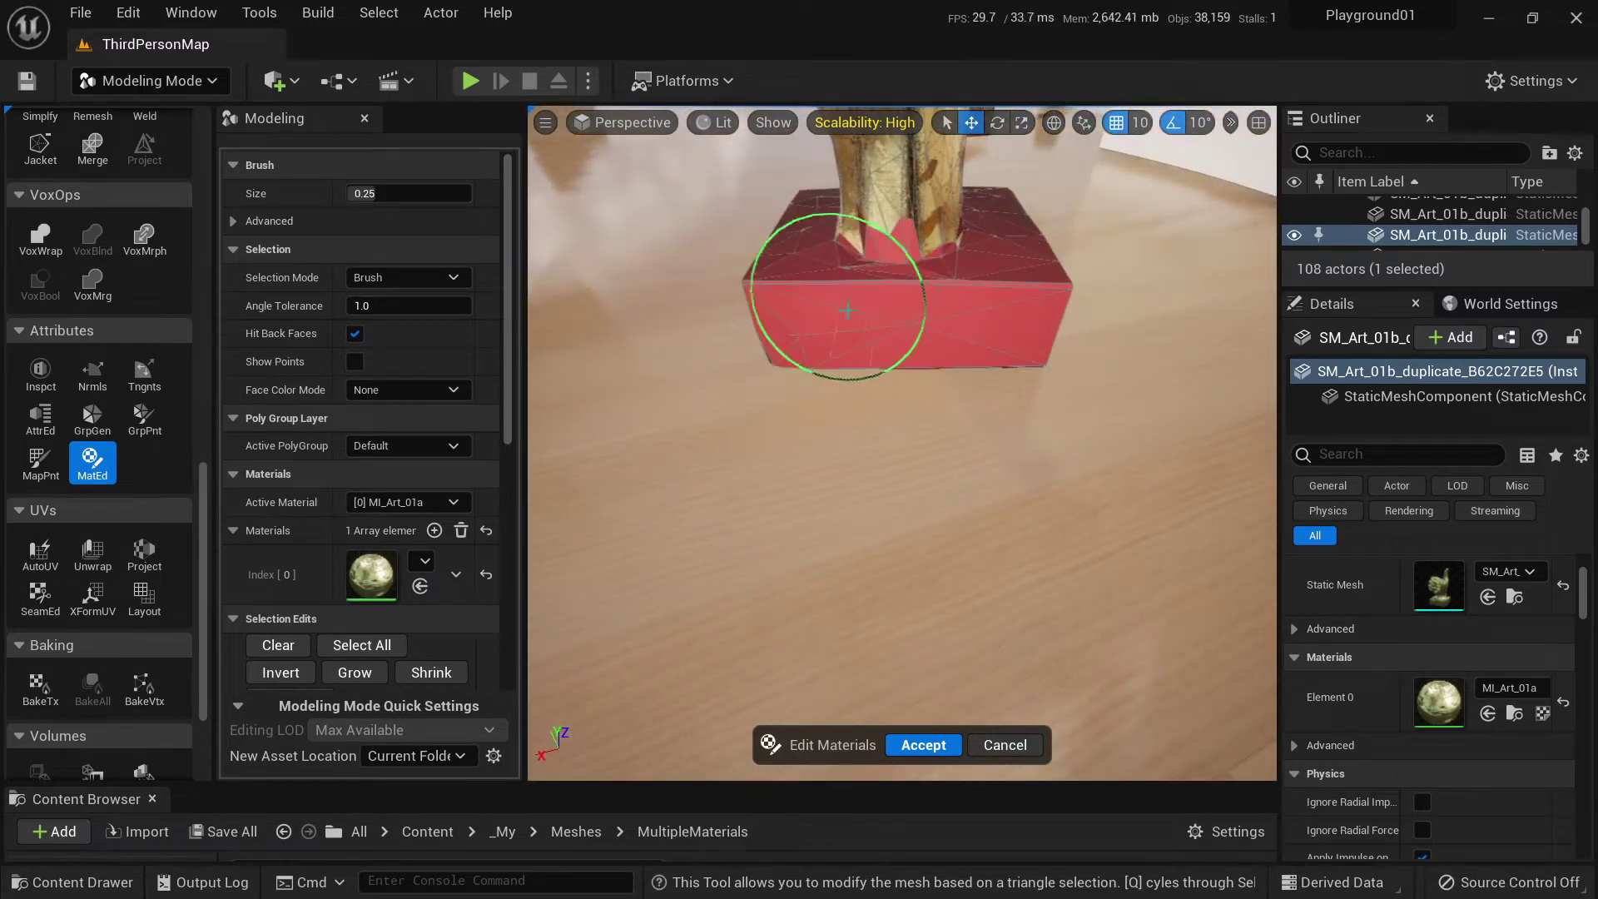
pyautogui.moveTo(847, 310)
pyautogui.keyDown('alt'); pyautogui.mouseDown()
pyautogui.moveTo(982, 357)
pyautogui.moveTo(1017, 268)
pyautogui.moveTo(1074, 337)
pyautogui.mouseUp(); pyautogui.keyUp('alt')
pyautogui.moveTo(906, 406)
pyautogui.mouseDown(button='right')
pyautogui.moveTo(1024, 438)
pyautogui.moveTo(807, 442)
pyautogui.moveTo(696, 488)
pyautogui.moveTo(767, 527)
pyautogui.mouseUp(button='right')
pyautogui.keyDown('alt'); pyautogui.moveTo(766, 527); pyautogui.dragTo(849, 366); pyautogui.keyUp('alt')
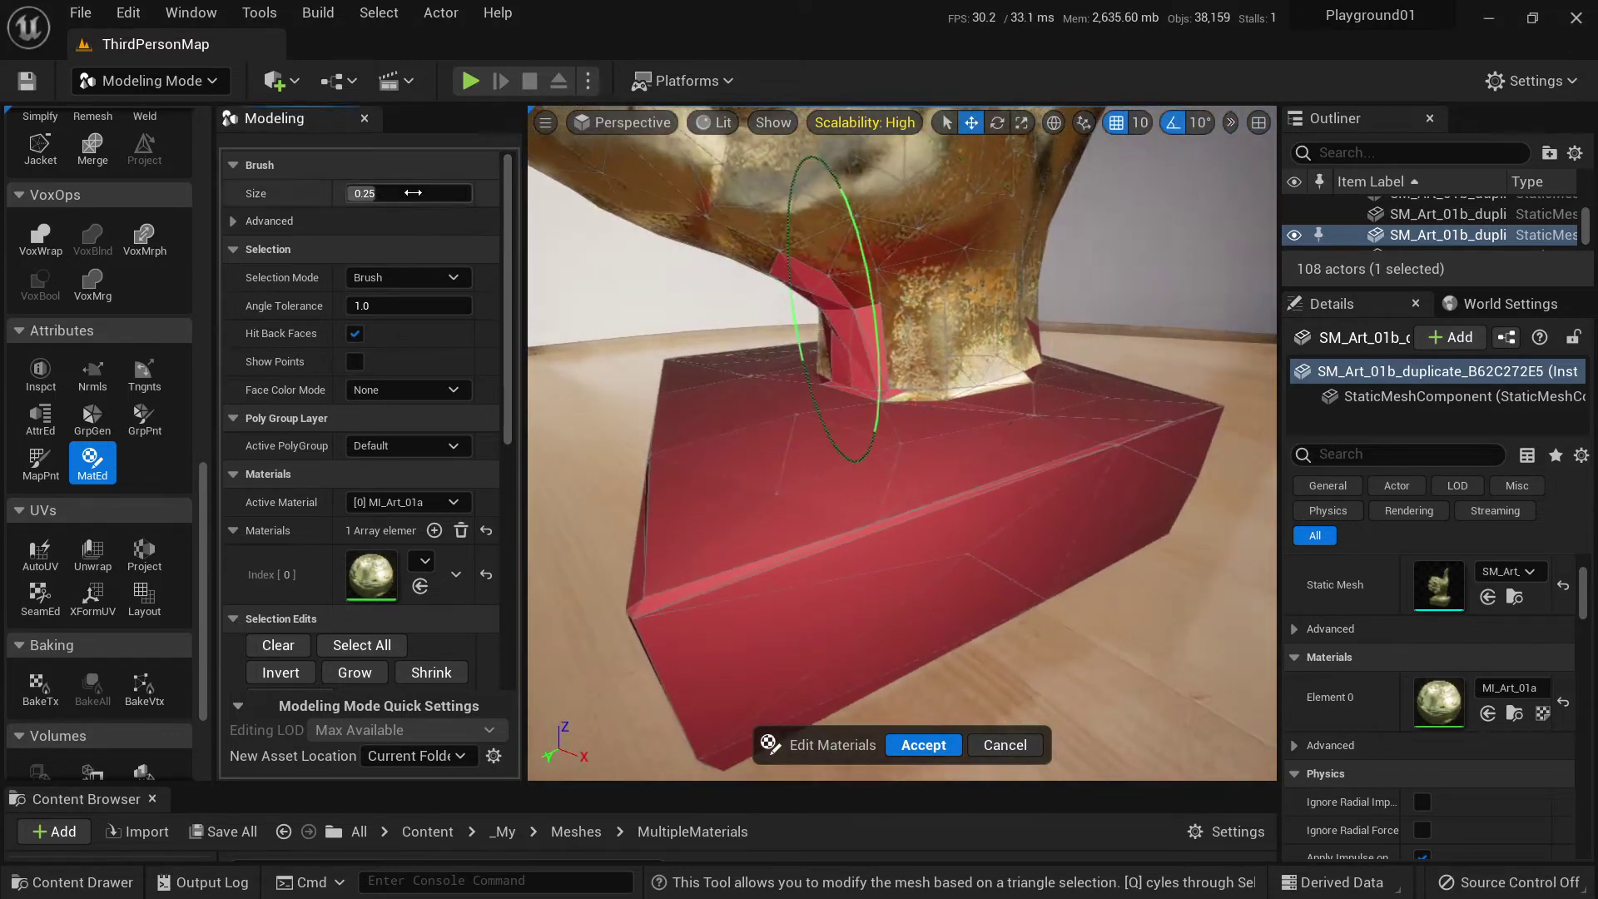
# Reduce the brush size to 0.0 and clean up the triangle selection where the wrist meets the base.
pyautogui.keyDown('alt'); pyautogui.moveTo(752, 380); pyautogui.dragTo(774, 387); pyautogui.keyUp('alt')
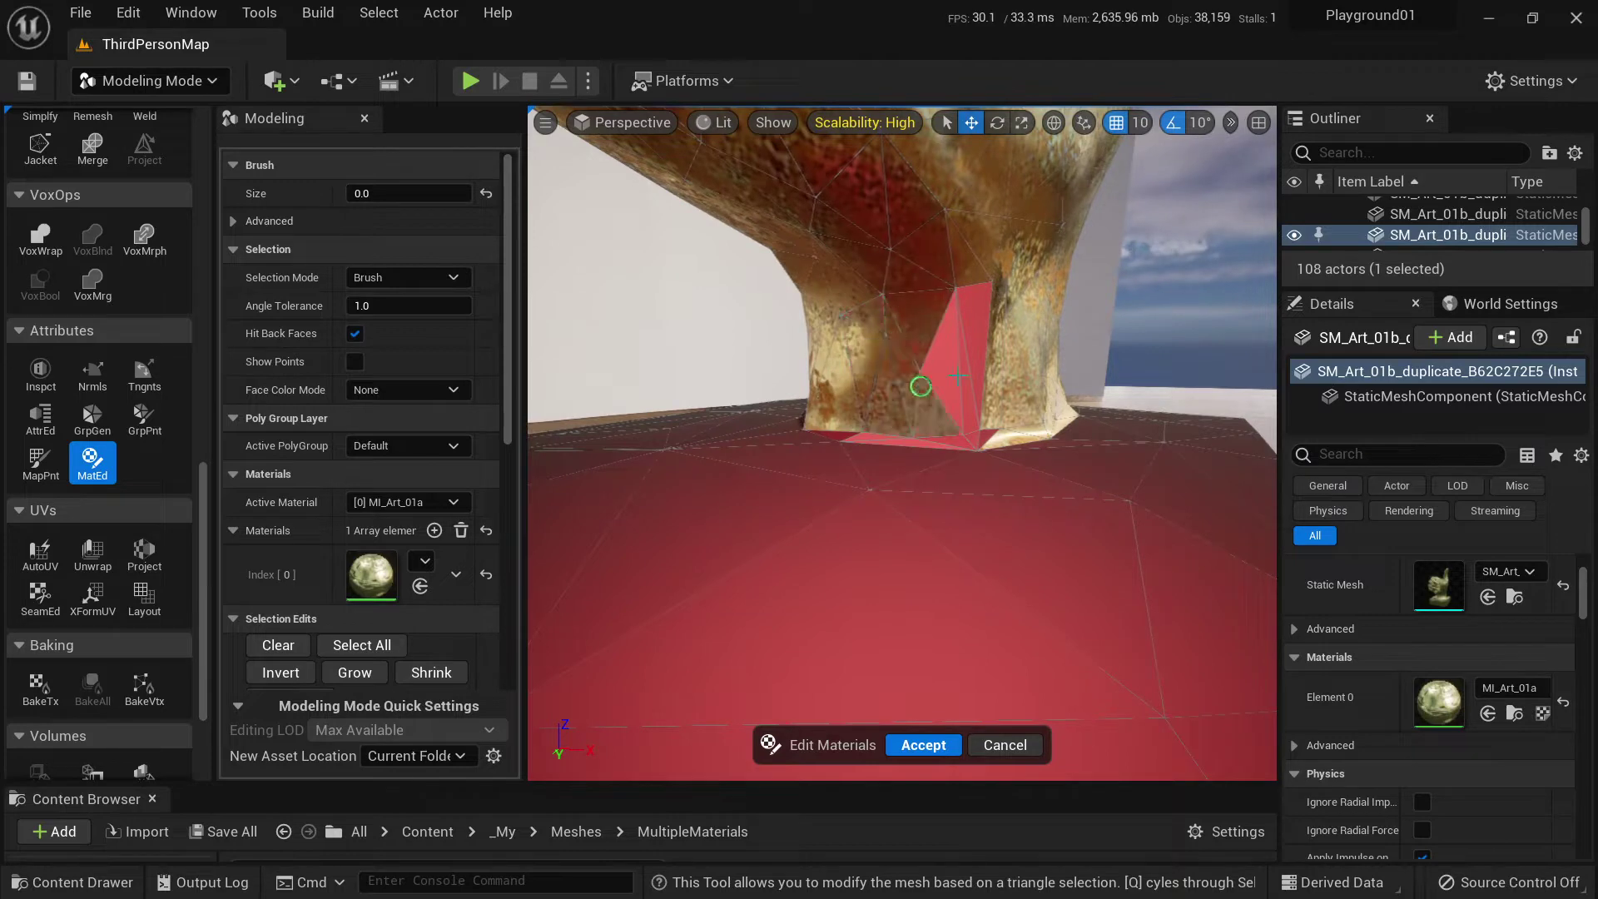
pyautogui.keyDown('alt'); pyautogui.moveTo(963, 389); pyautogui.dragTo(931, 340); pyautogui.keyUp('alt')
pyautogui.keyDown('alt'); pyautogui.moveTo(782, 392); pyautogui.dragTo(938, 380); pyautogui.keyUp('alt')
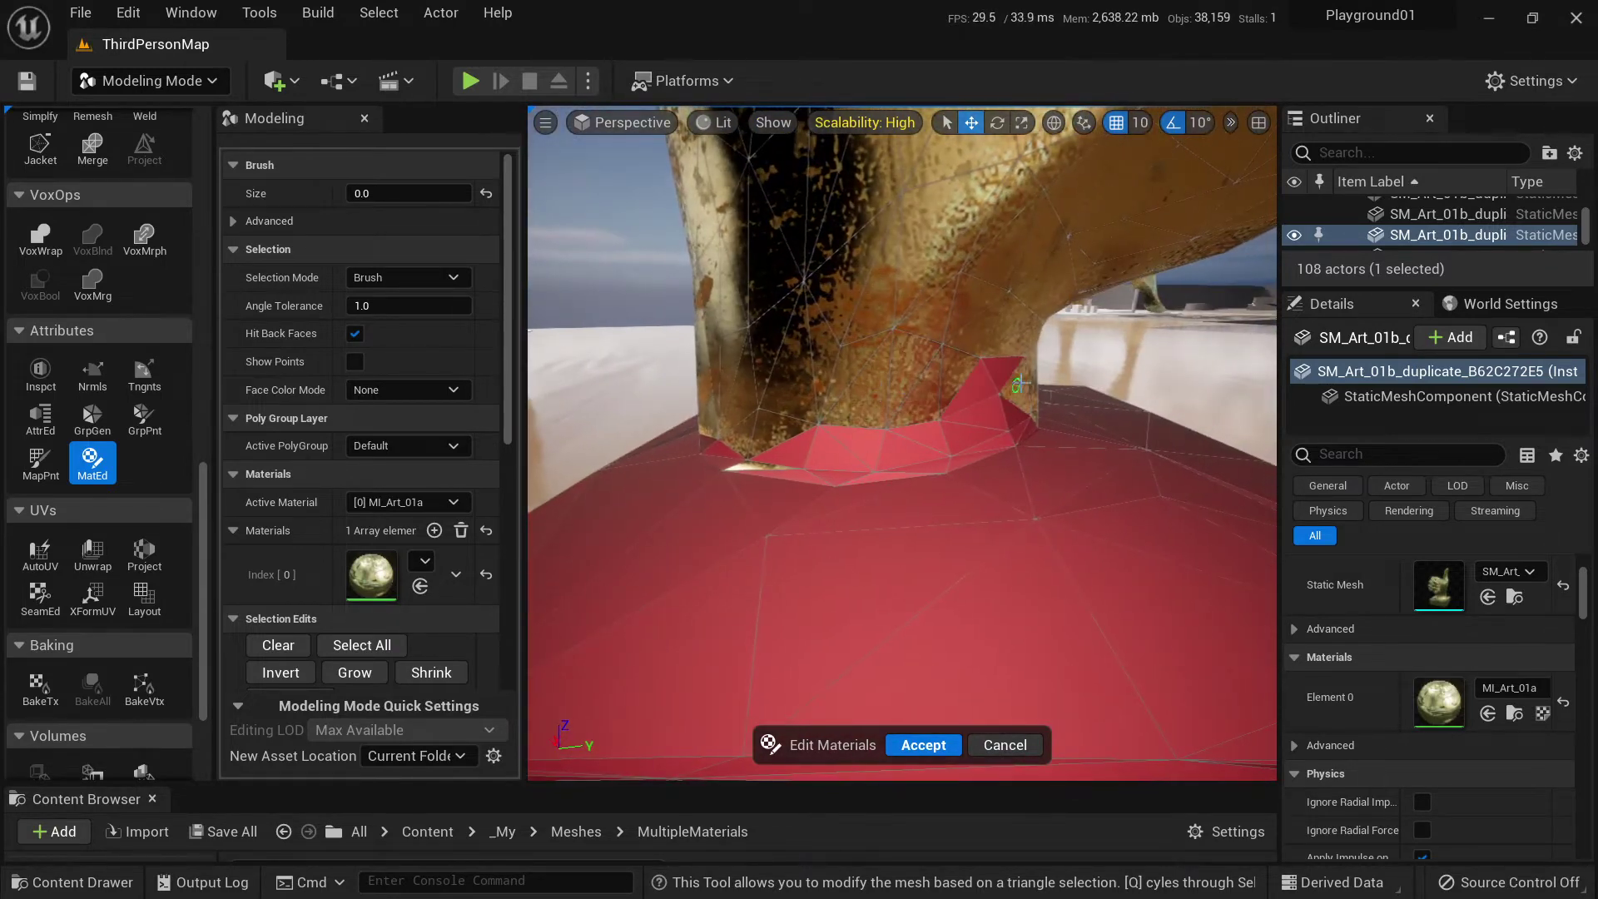
pyautogui.moveTo(975, 404); pyautogui.dragTo(716, 391, button='right')
pyautogui.keyDown('alt'); pyautogui.moveTo(832, 342); pyautogui.dragTo(912, 404); pyautogui.keyUp('alt')
# Add a second material entry in Edit Materials and set it to MI_Wooden_Floor_viriagk_2K.
pyautogui.moveTo(501, 301); pyautogui.dragTo(514, 375)
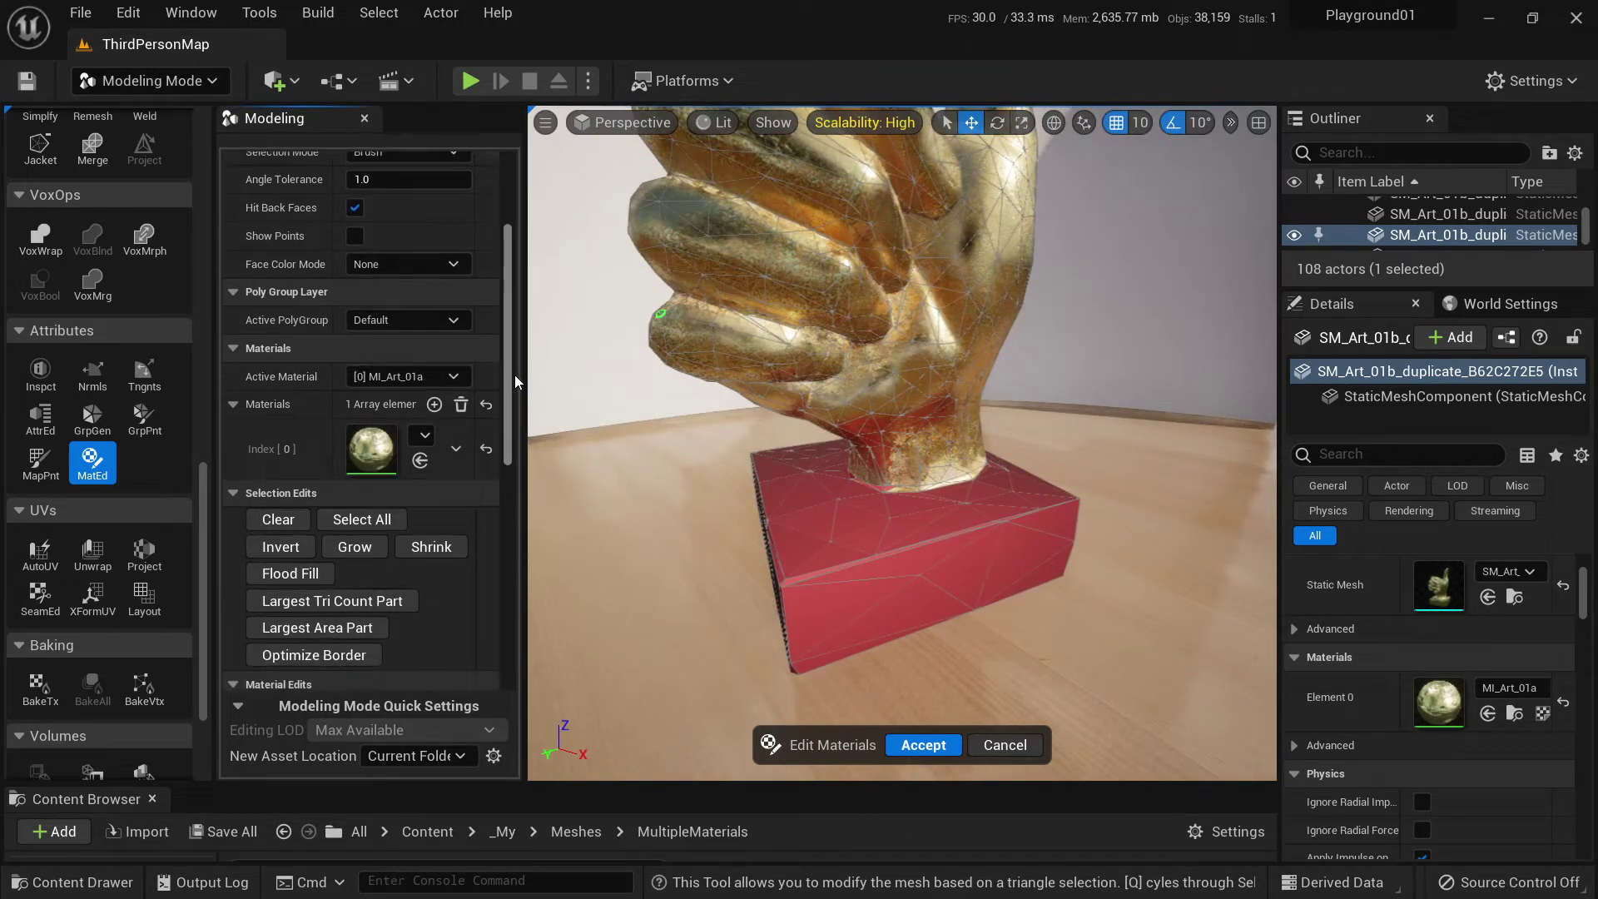
pyautogui.click(435, 406)
pyautogui.click(424, 497)
pyautogui.write('wood')
pyautogui.click(558, 629)
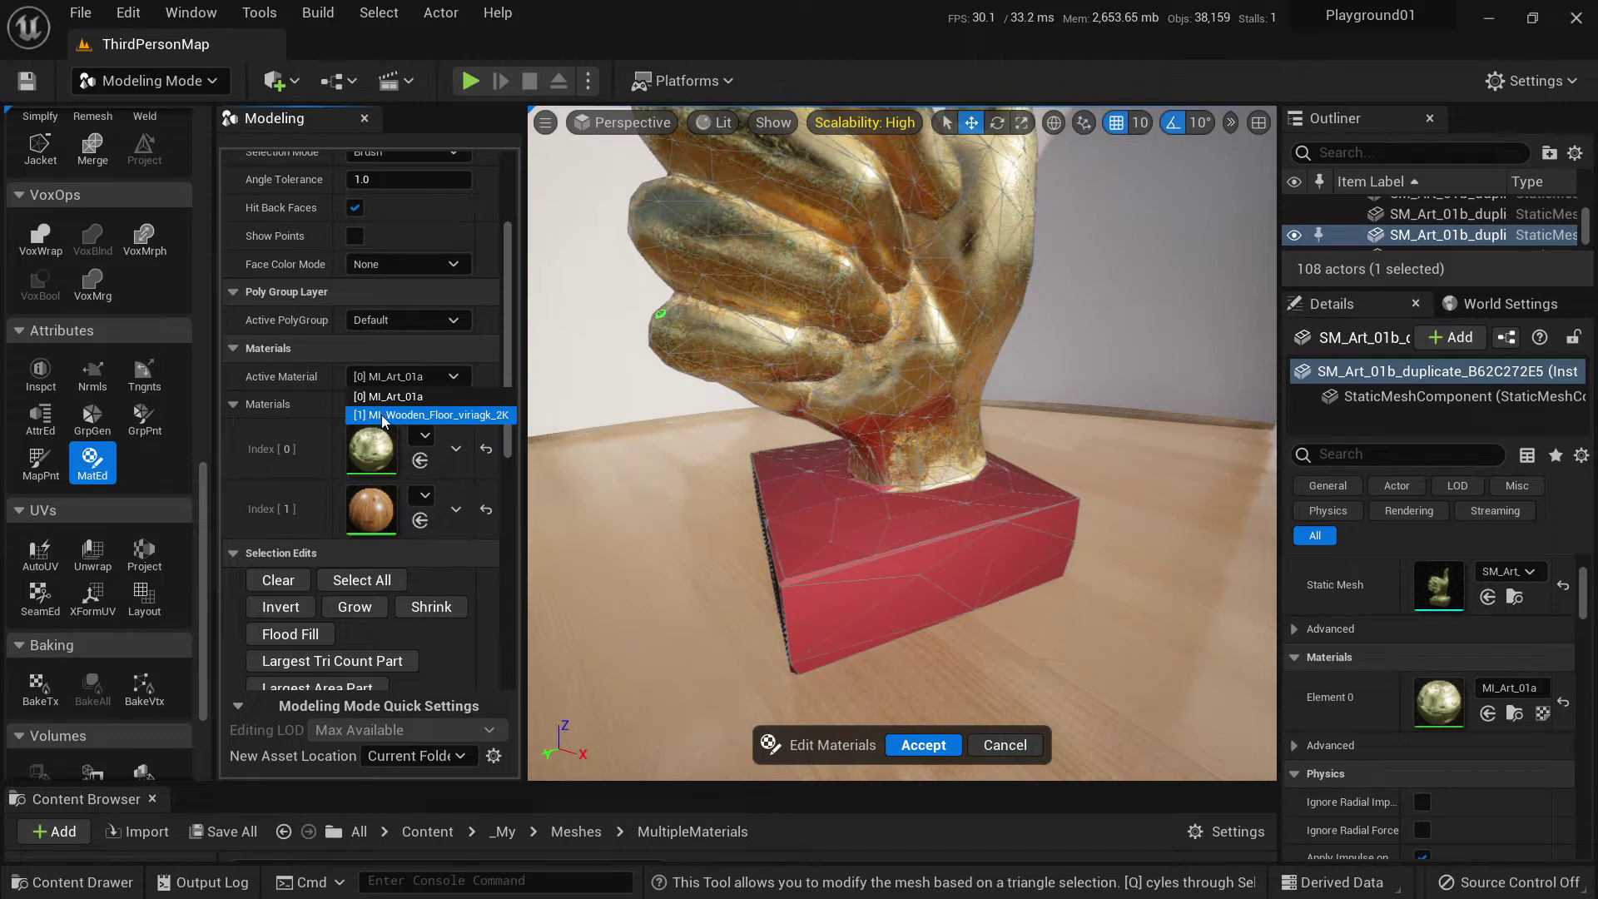
# Make MI_Wooden_Floor_viriagk_2K the active material, assign it to the selected base triangles and accept the edit.
pyautogui.click(383, 415)
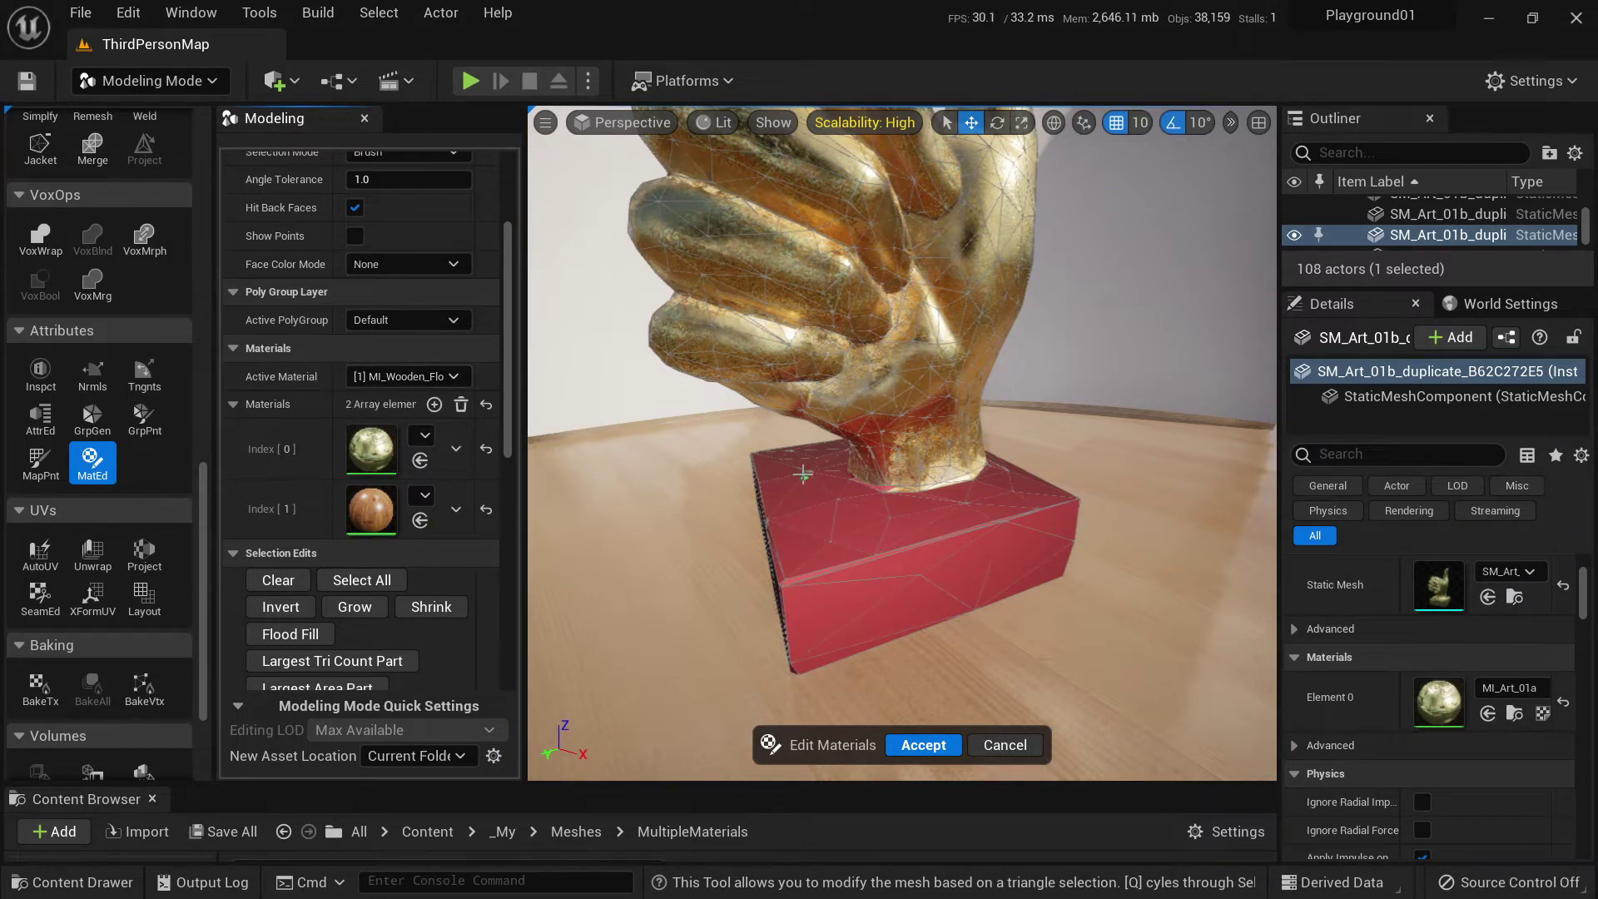
pyautogui.moveTo(506, 385); pyautogui.dragTo(520, 521)
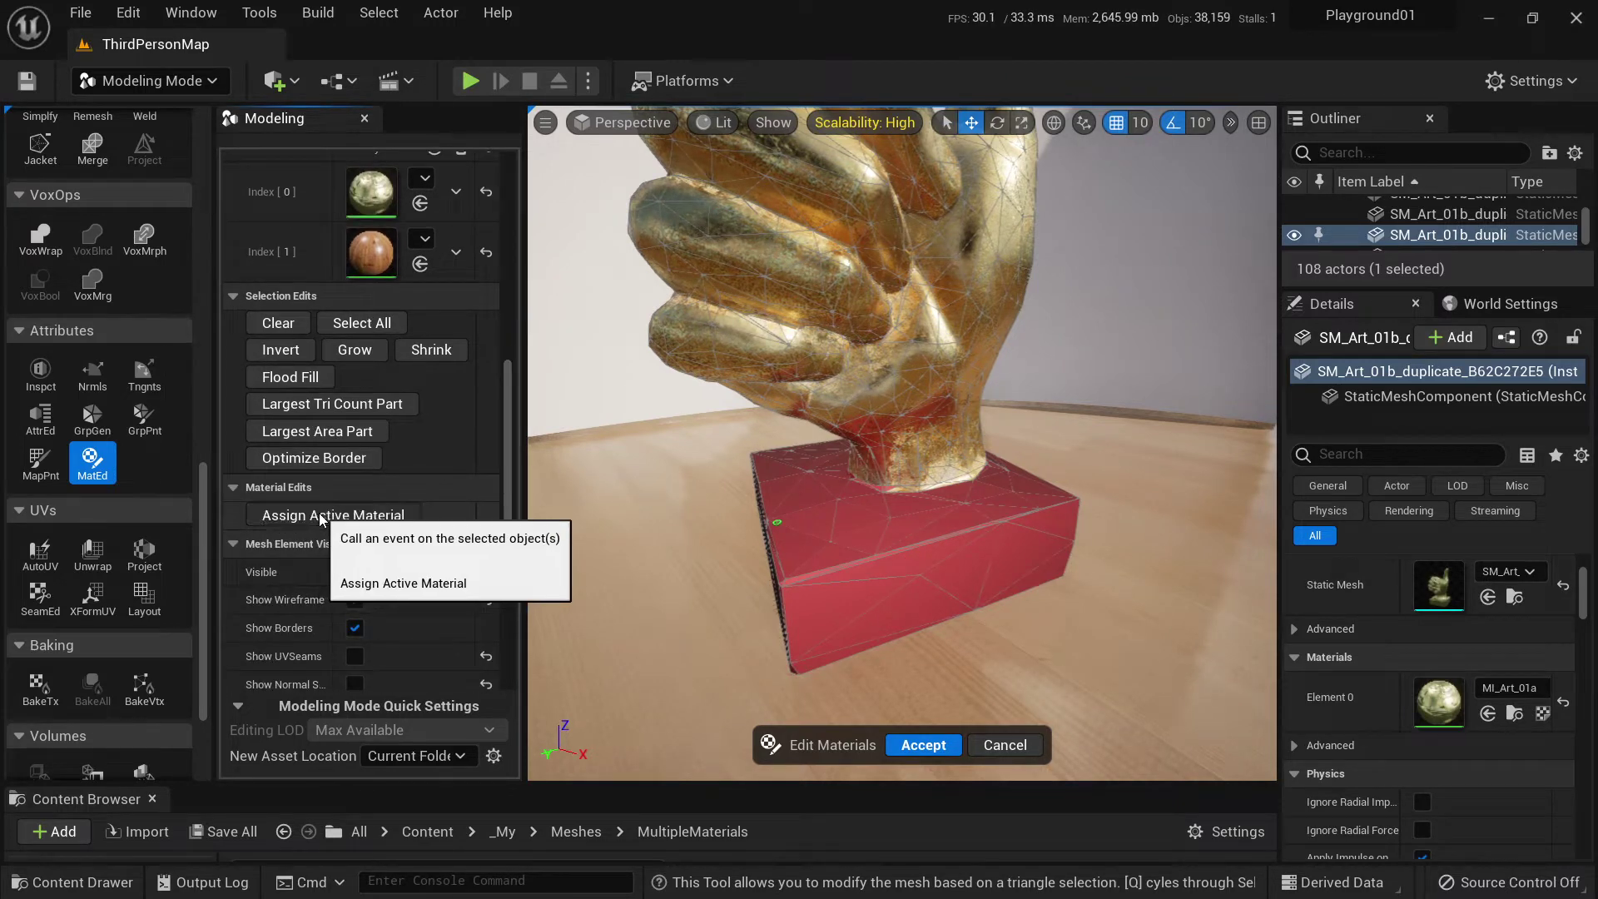
pyautogui.click(277, 517)
pyautogui.click(913, 744)
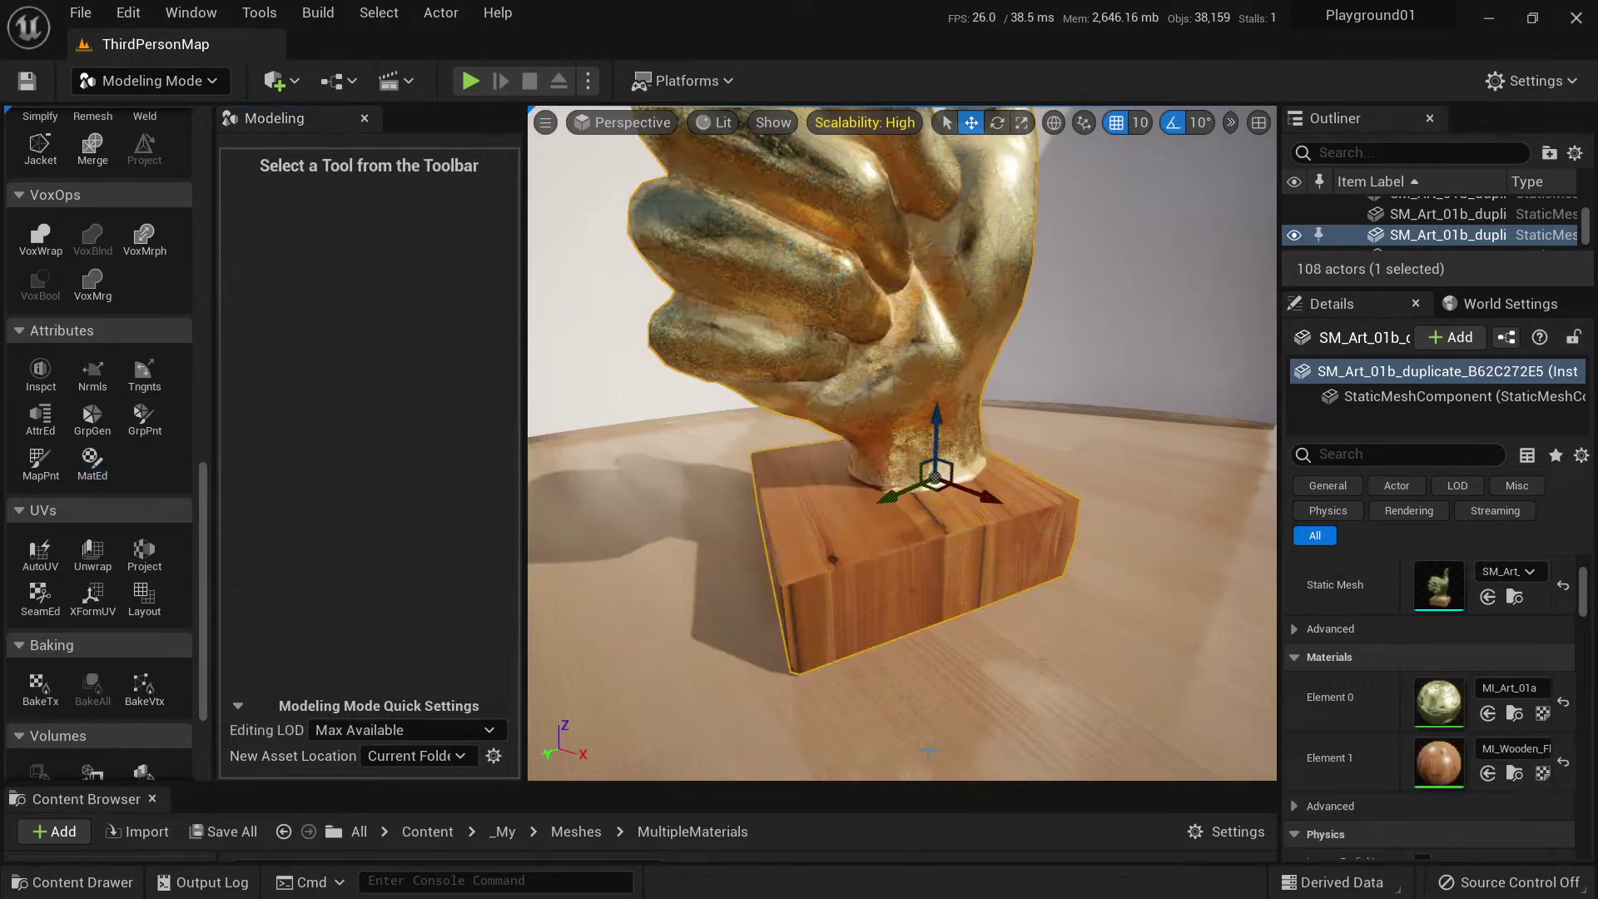
# Return to Select mode and inspect the statue's base and its new Element 1 slot.
pyautogui.click(131, 85)
pyautogui.click(147, 115)
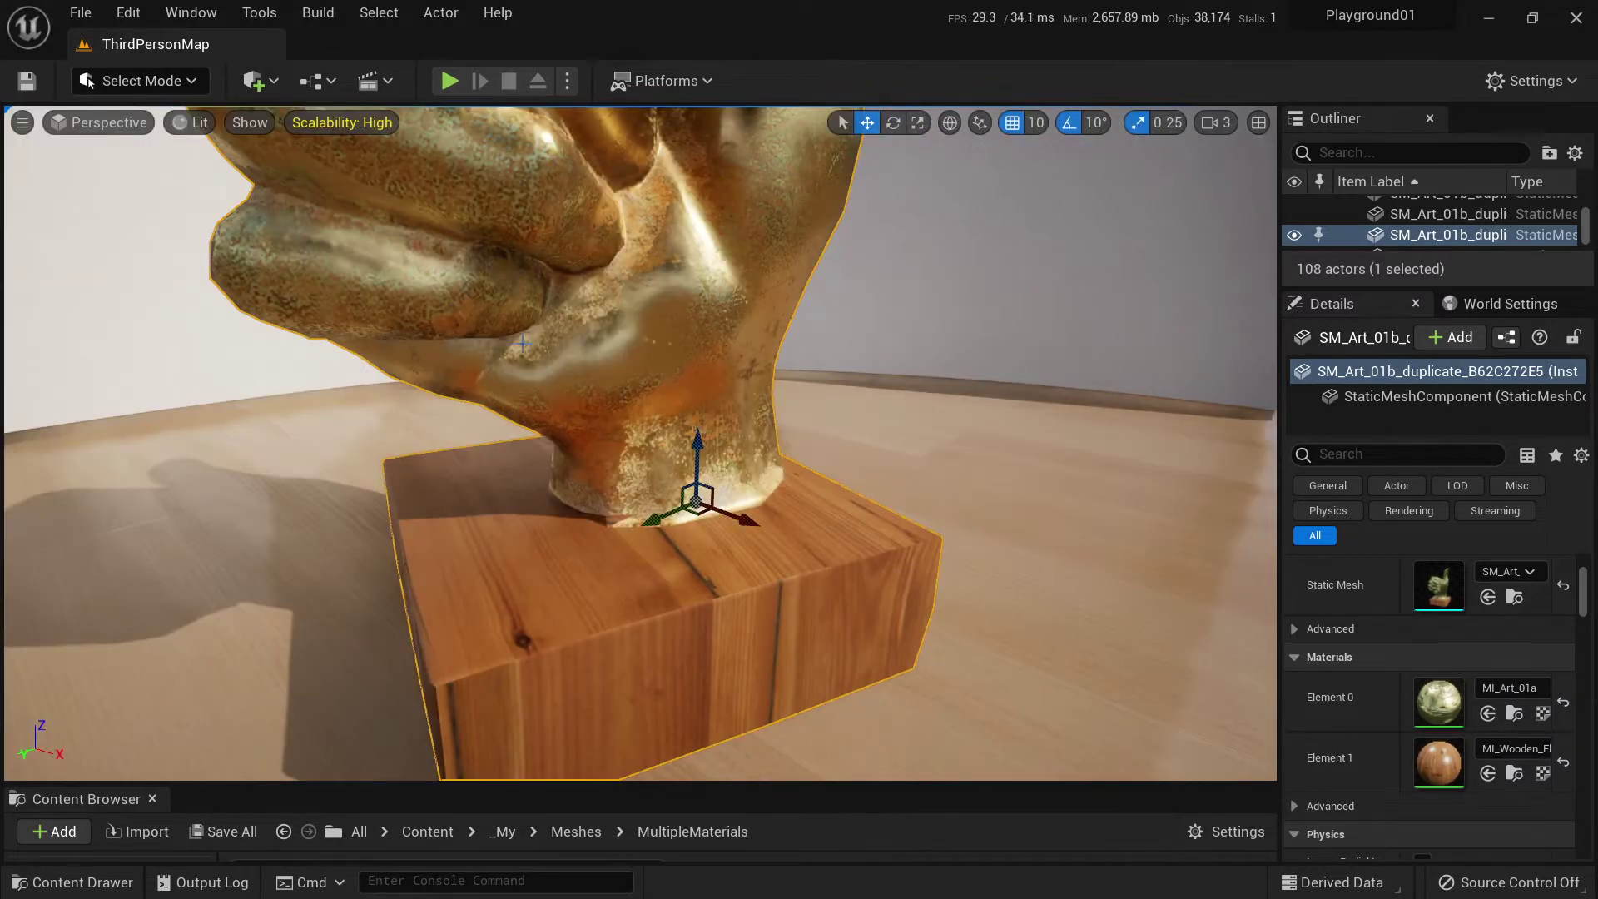
pyautogui.moveTo(641, 398)
pyautogui.mouseDown(button='right')
pyautogui.moveTo(671, 391)
pyautogui.moveTo(641, 397)
pyautogui.mouseUp(button='right')
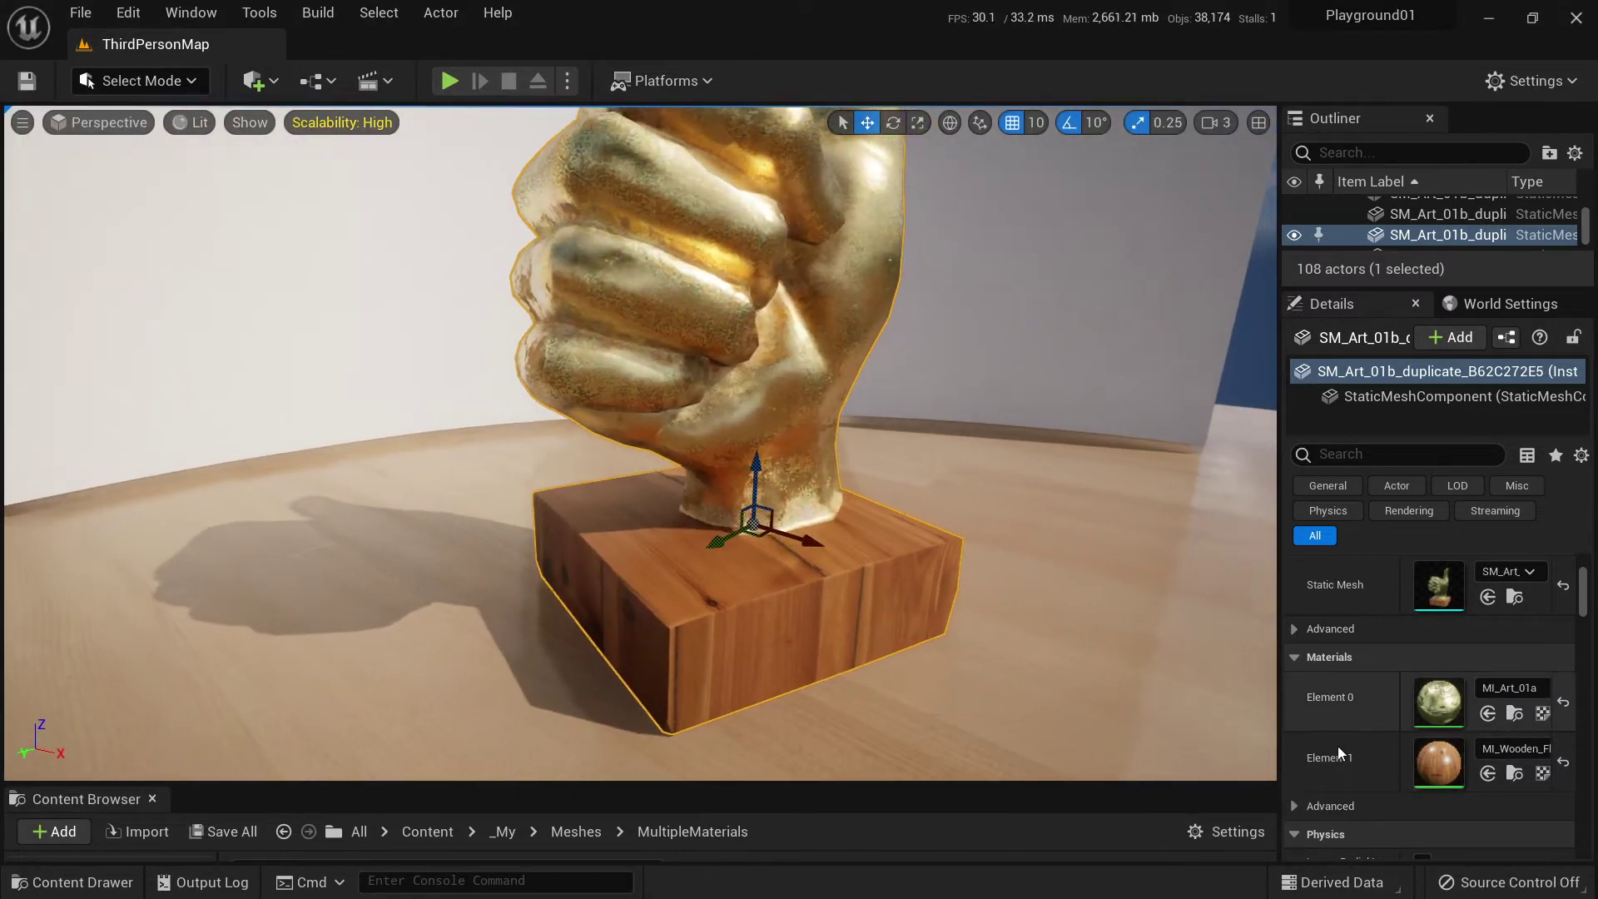
pyautogui.moveTo(882, 499); pyautogui.dragTo(1049, 503, button='right')
pyautogui.moveTo(641, 443); pyautogui.dragTo(417, 433, button='right')
pyautogui.moveTo(640, 398); pyautogui.dragTo(640, 398, button='right')
# Try mi_my_glossy_magenta in the Element 1 slot of the statue with the gold hand.
pyautogui.click(1513, 747)
pyautogui.write('magen')
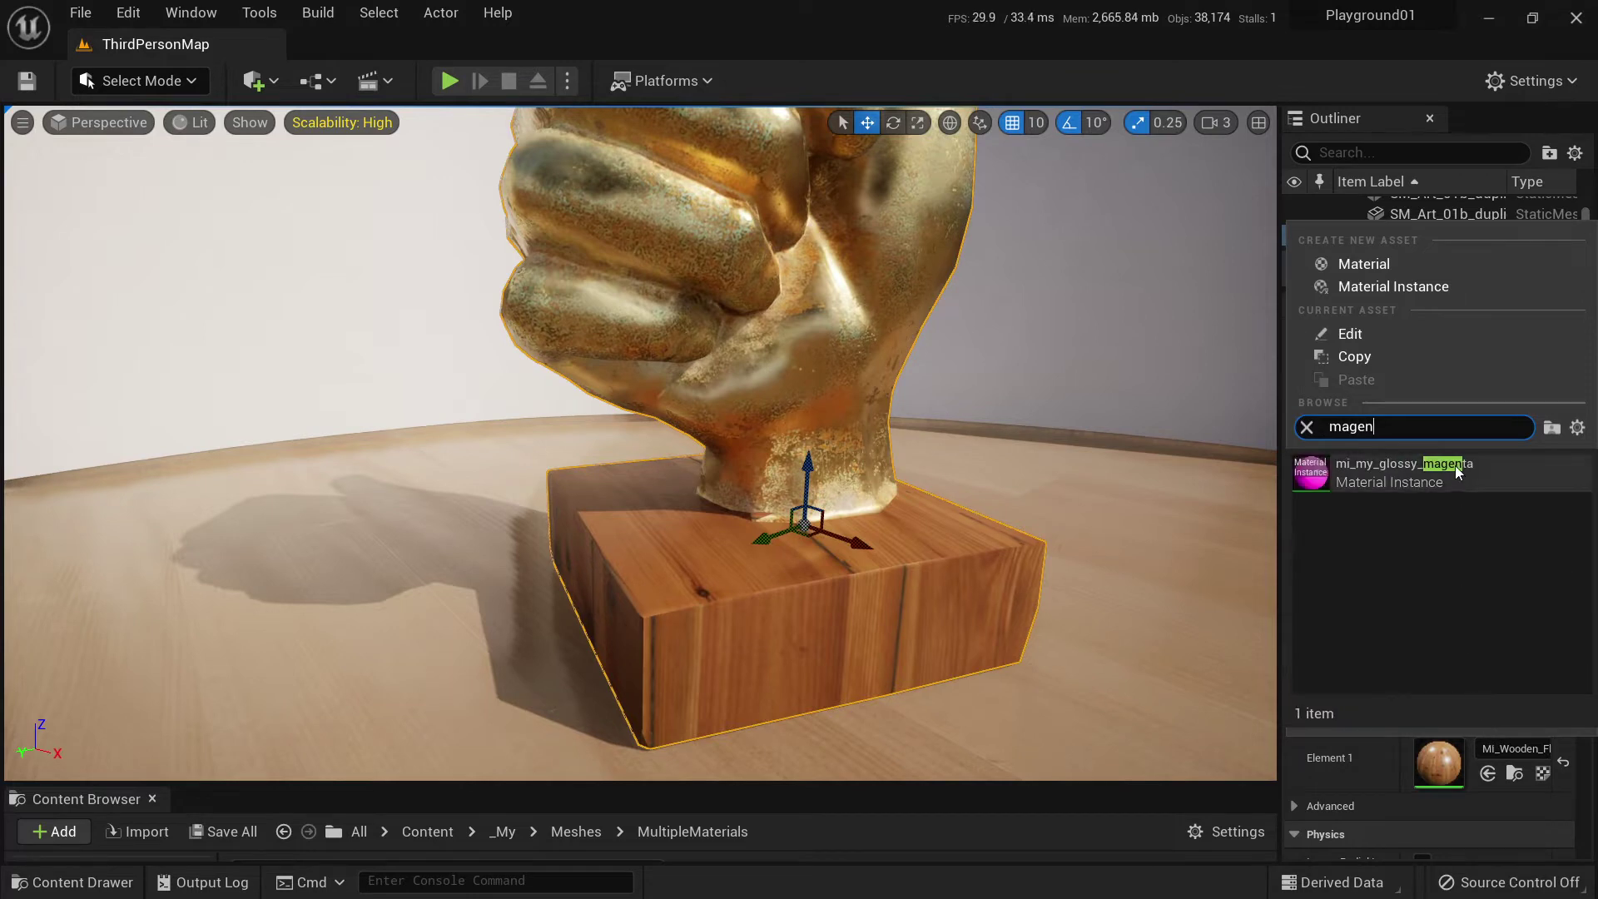
pyautogui.click(1455, 466)
pyautogui.moveTo(640, 398); pyautogui.dragTo(640, 478, button='right')
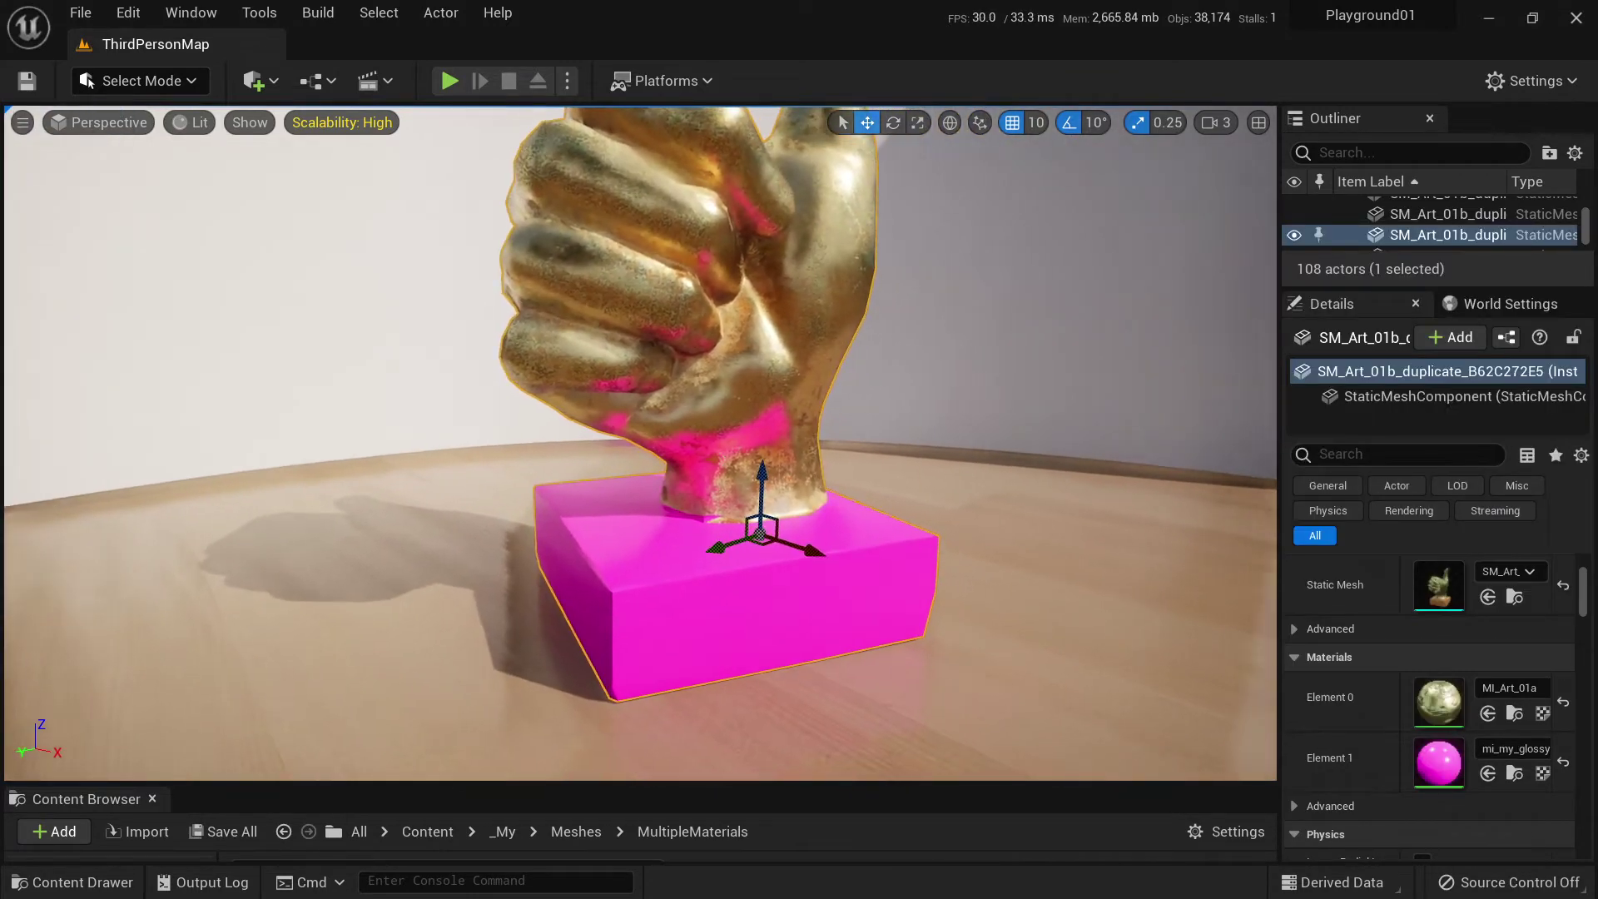
# Try MI_Art_01a in the Element 1 slot of the gold-hand statue, then reset the slot to its default.
pyautogui.click(1514, 752)
pyautogui.write('art')
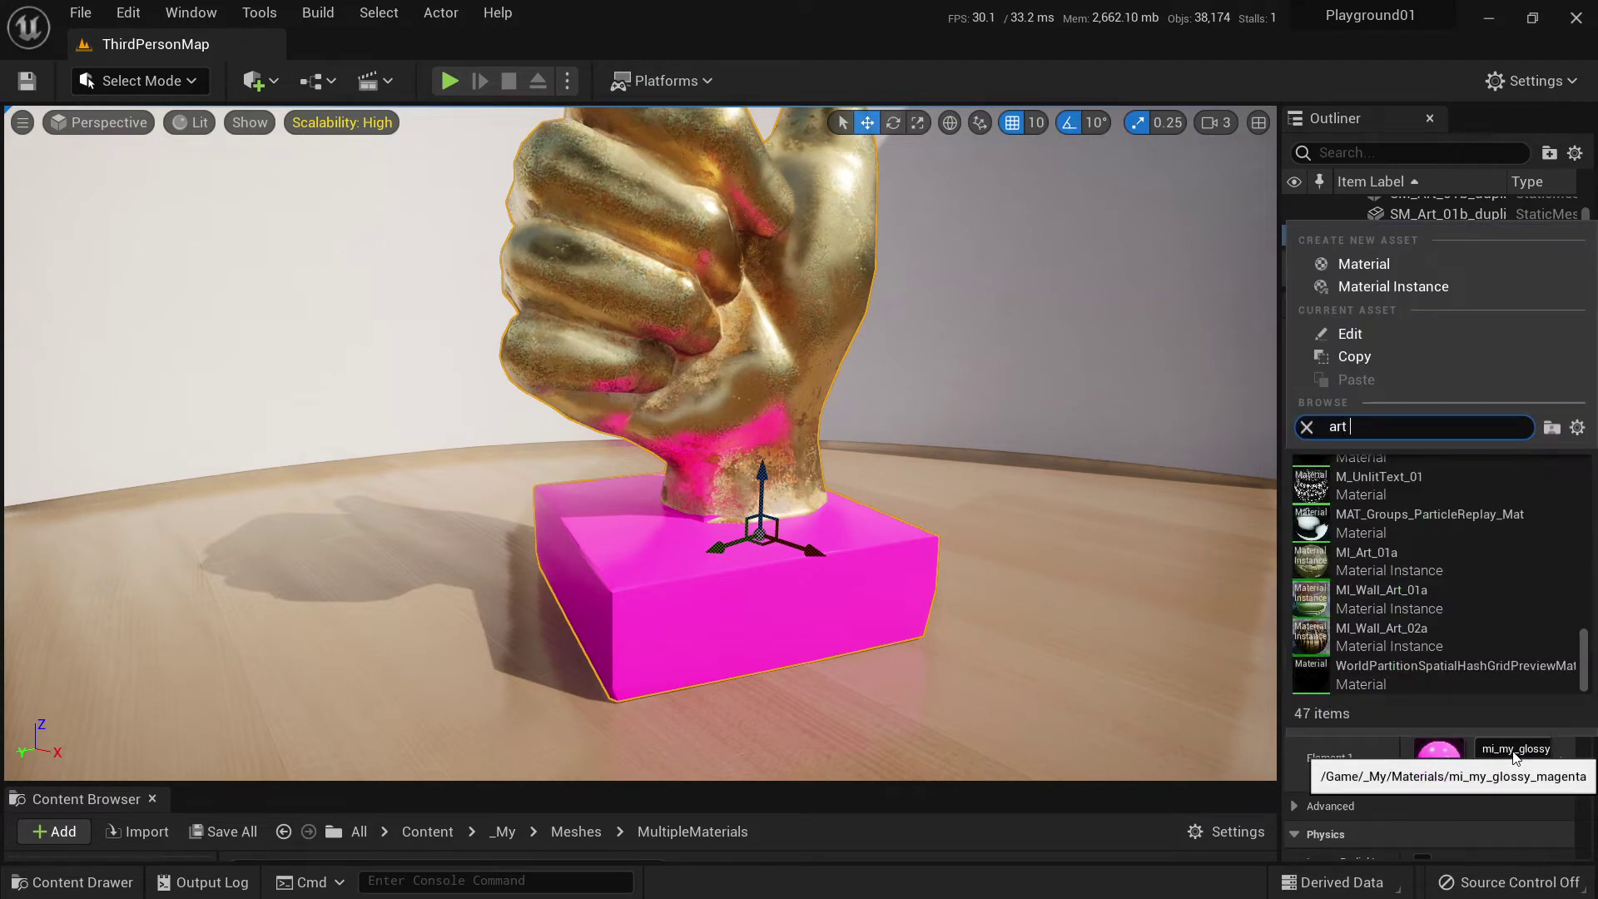
pyautogui.click(1407, 565)
pyautogui.moveTo(999, 499); pyautogui.dragTo(1082, 483, button='right')
pyautogui.click(1564, 762)
# Switch to Modeling mode and start Edit Materials on the gold-hand statue again.
pyautogui.moveTo(640, 398); pyautogui.dragTo(640, 398, button='right')
pyautogui.moveTo(929, 429); pyautogui.dragTo(928, 430, button='right')
pyautogui.click(142, 80)
pyautogui.click(174, 205)
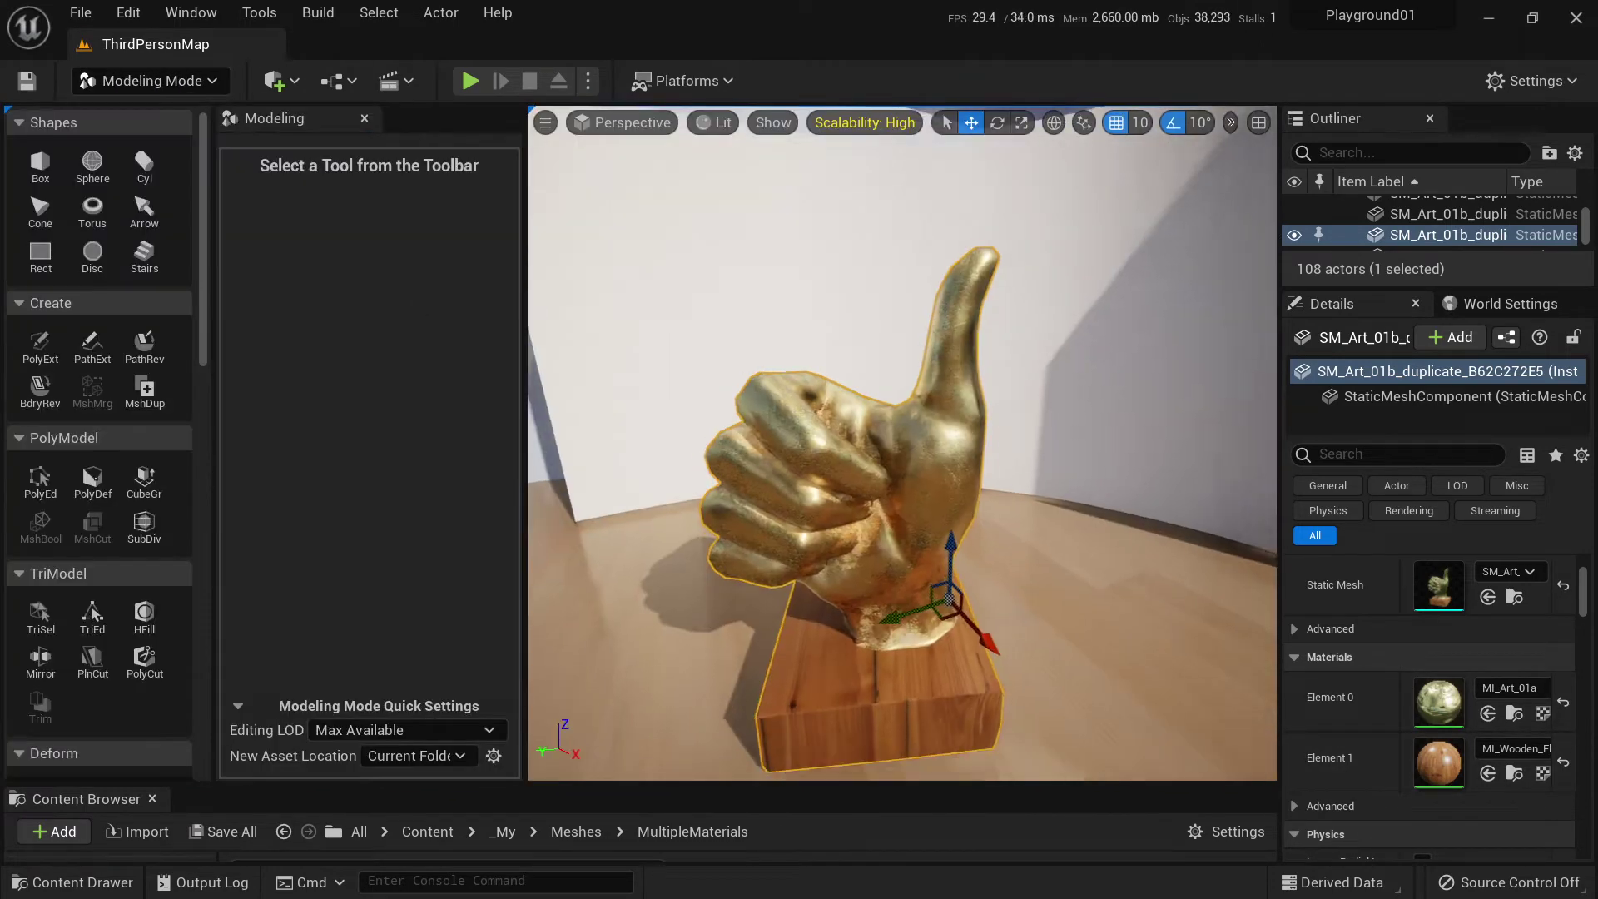
pyautogui.moveTo(205, 202); pyautogui.dragTo(232, 528)
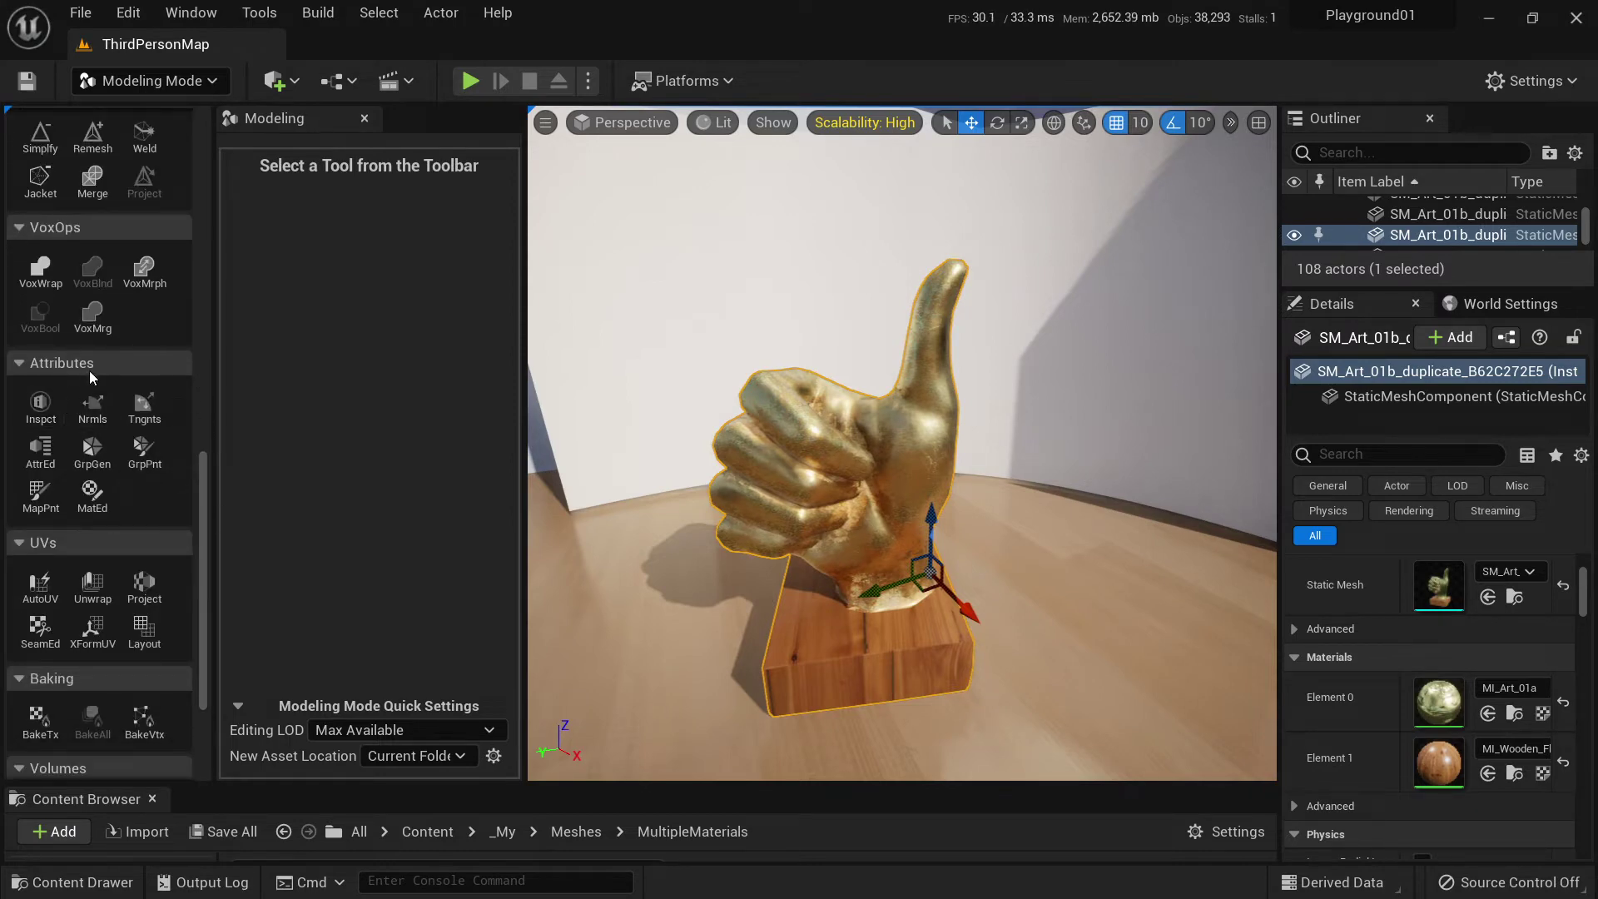
pyautogui.click(91, 497)
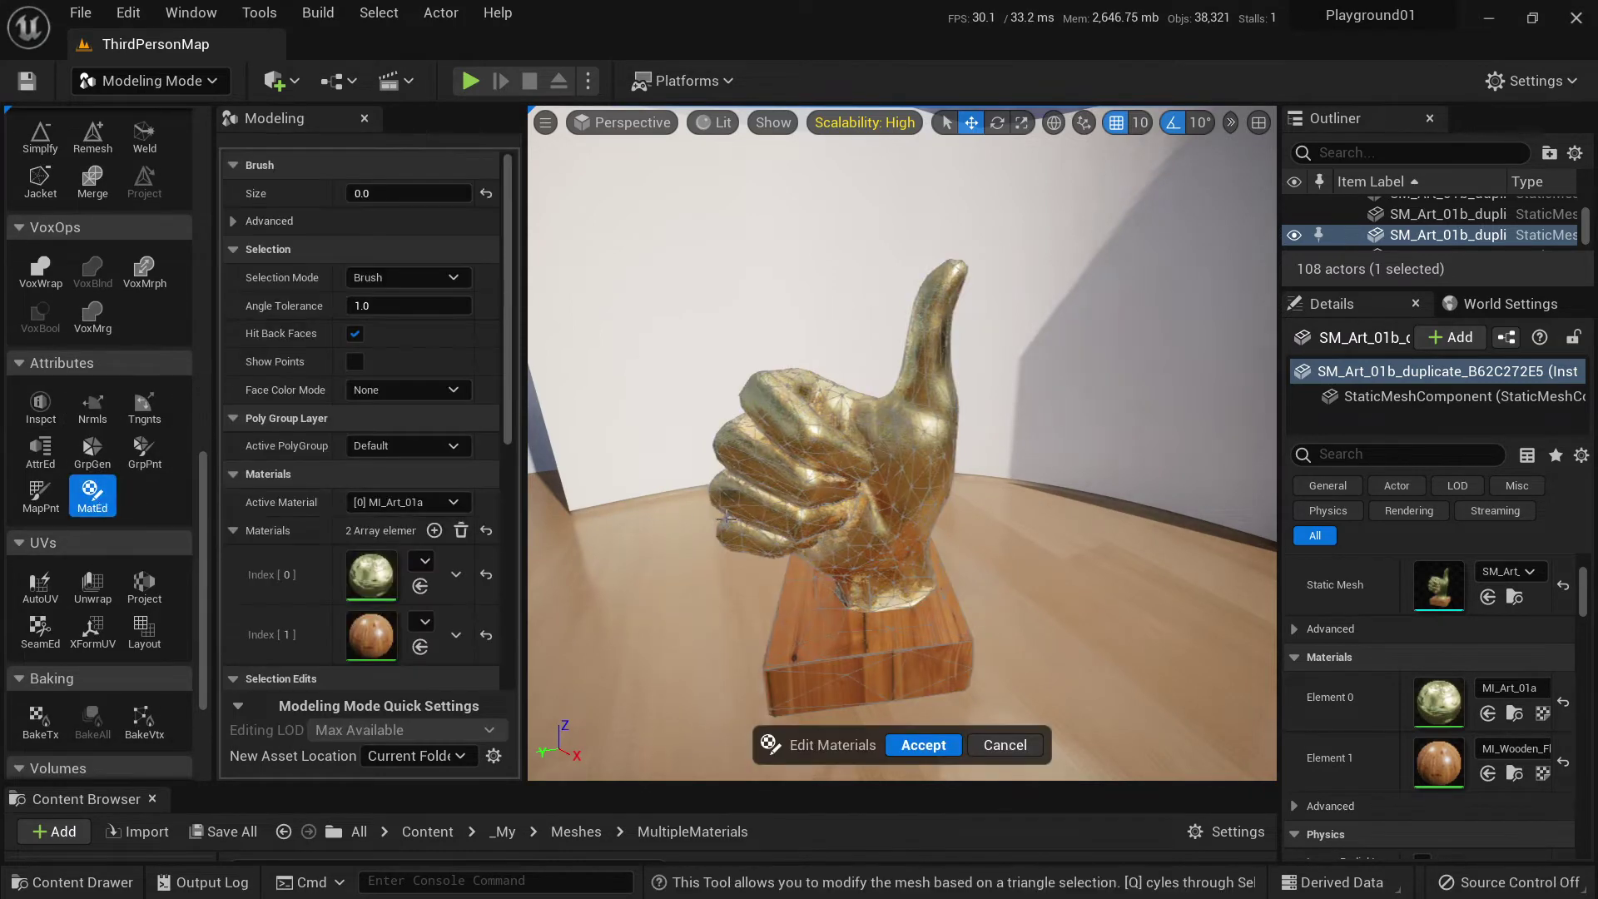
# Set the brush size to 0.25 and brush-select all triangles of the raised thumb.
pyautogui.press('w')
pyautogui.moveTo(903, 466)
pyautogui.mouseDown(button='right')
pyautogui.moveTo(908, 392)
pyautogui.moveTo(921, 414)
pyautogui.mouseUp(button='right')
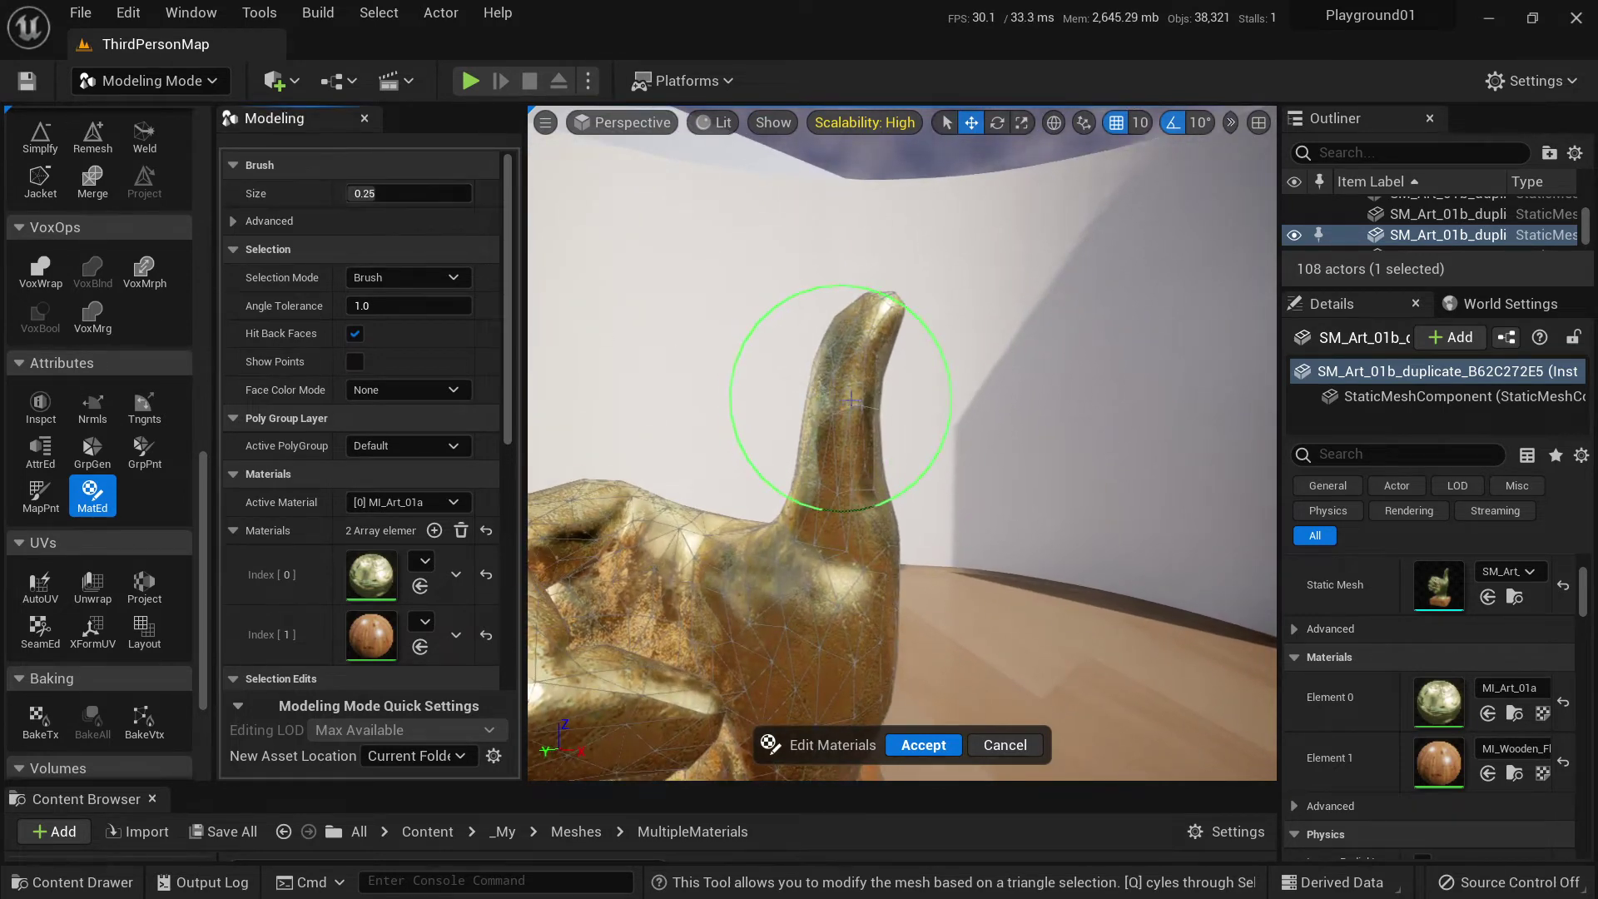
pyautogui.moveTo(847, 394)
pyautogui.mouseDown()
pyautogui.moveTo(827, 423)
pyautogui.moveTo(1066, 420)
pyautogui.moveTo(816, 379)
pyautogui.moveTo(738, 507)
pyautogui.moveTo(813, 286)
pyautogui.moveTo(838, 407)
pyautogui.moveTo(732, 375)
pyautogui.moveTo(728, 454)
pyautogui.moveTo(834, 465)
pyautogui.mouseUp()
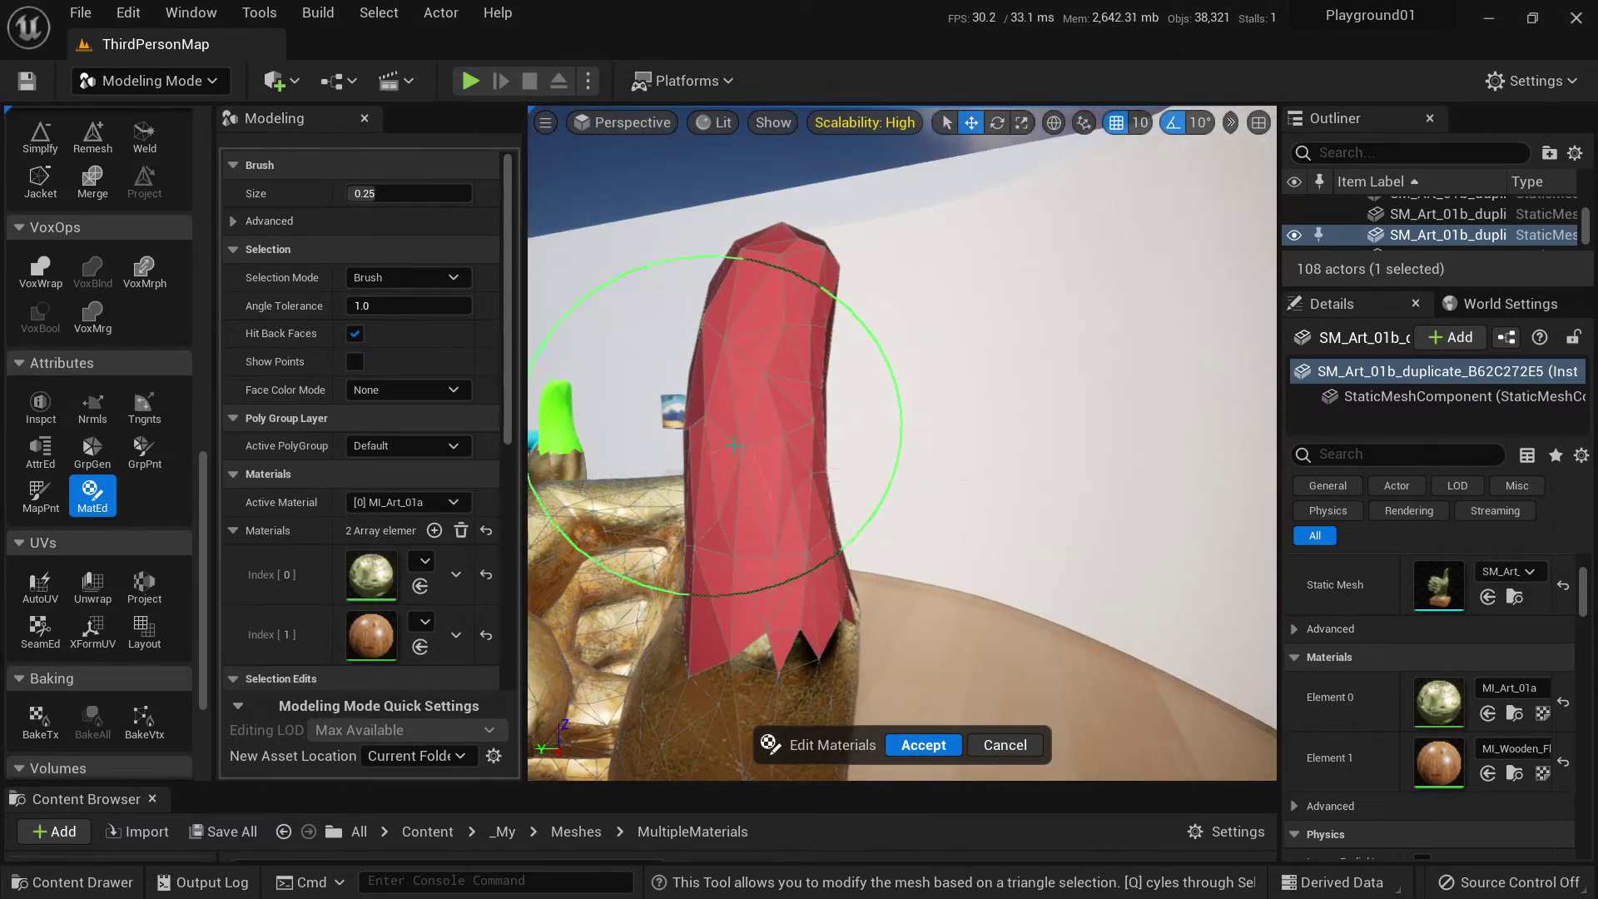
pyautogui.keyDown('alt'); pyautogui.moveTo(723, 454); pyautogui.dragTo(780, 464); pyautogui.keyUp('alt')
pyautogui.rightClick(781, 464)
# Add a third material entry in Edit Materials and set it to mi_my_glossy_green.
pyautogui.click(514, 416)
pyautogui.scroll(-3, 508, 453)
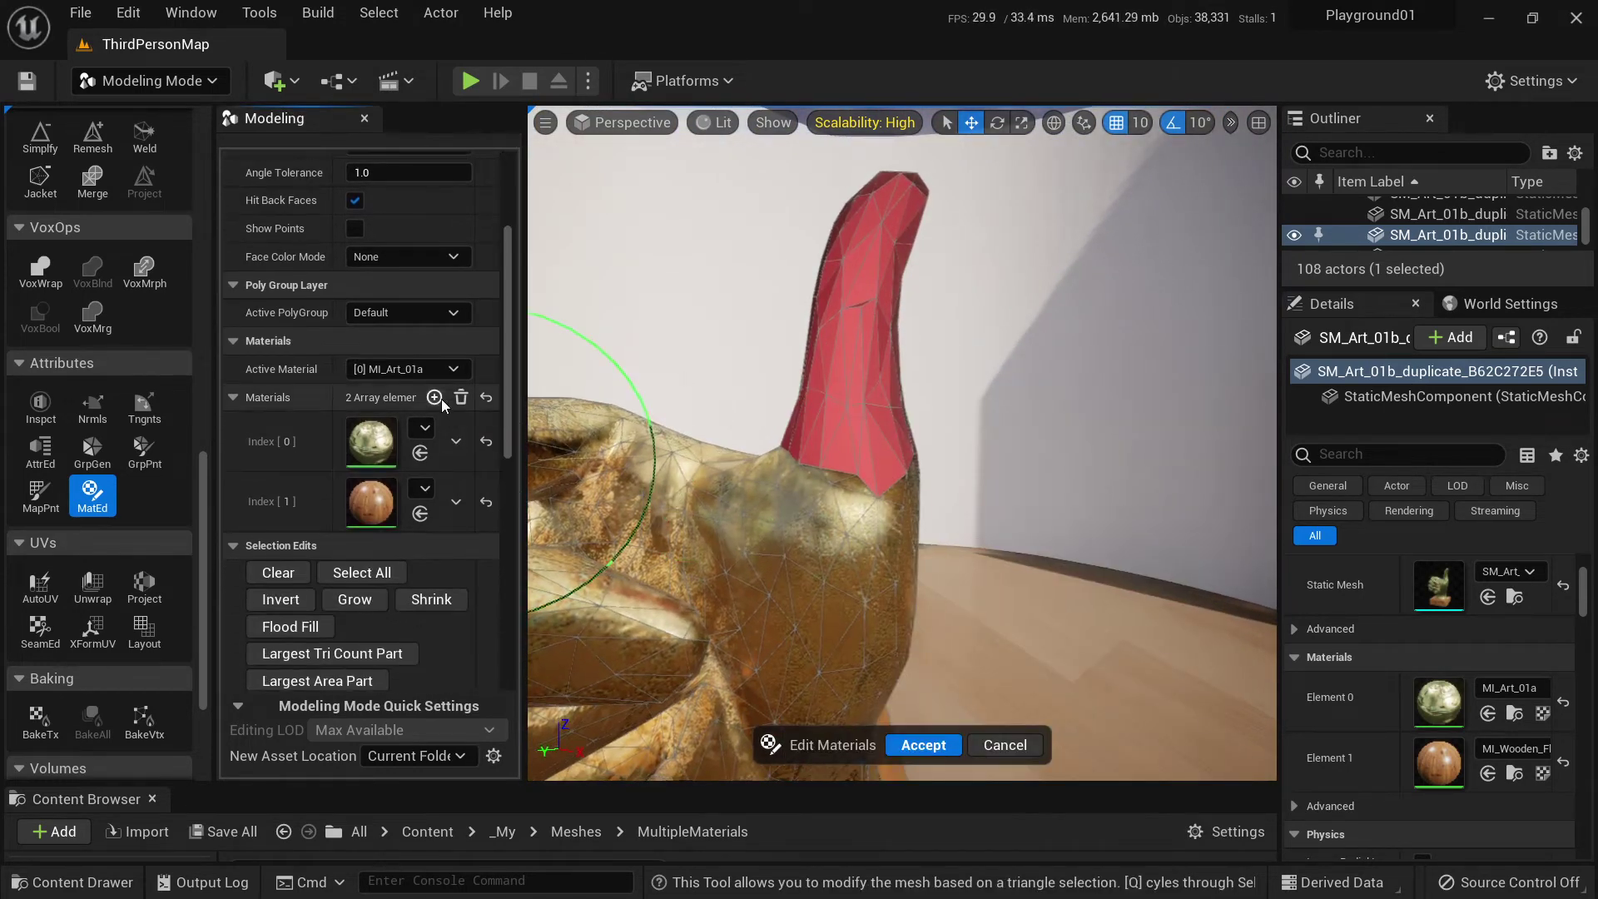
pyautogui.click(433, 398)
pyautogui.click(425, 548)
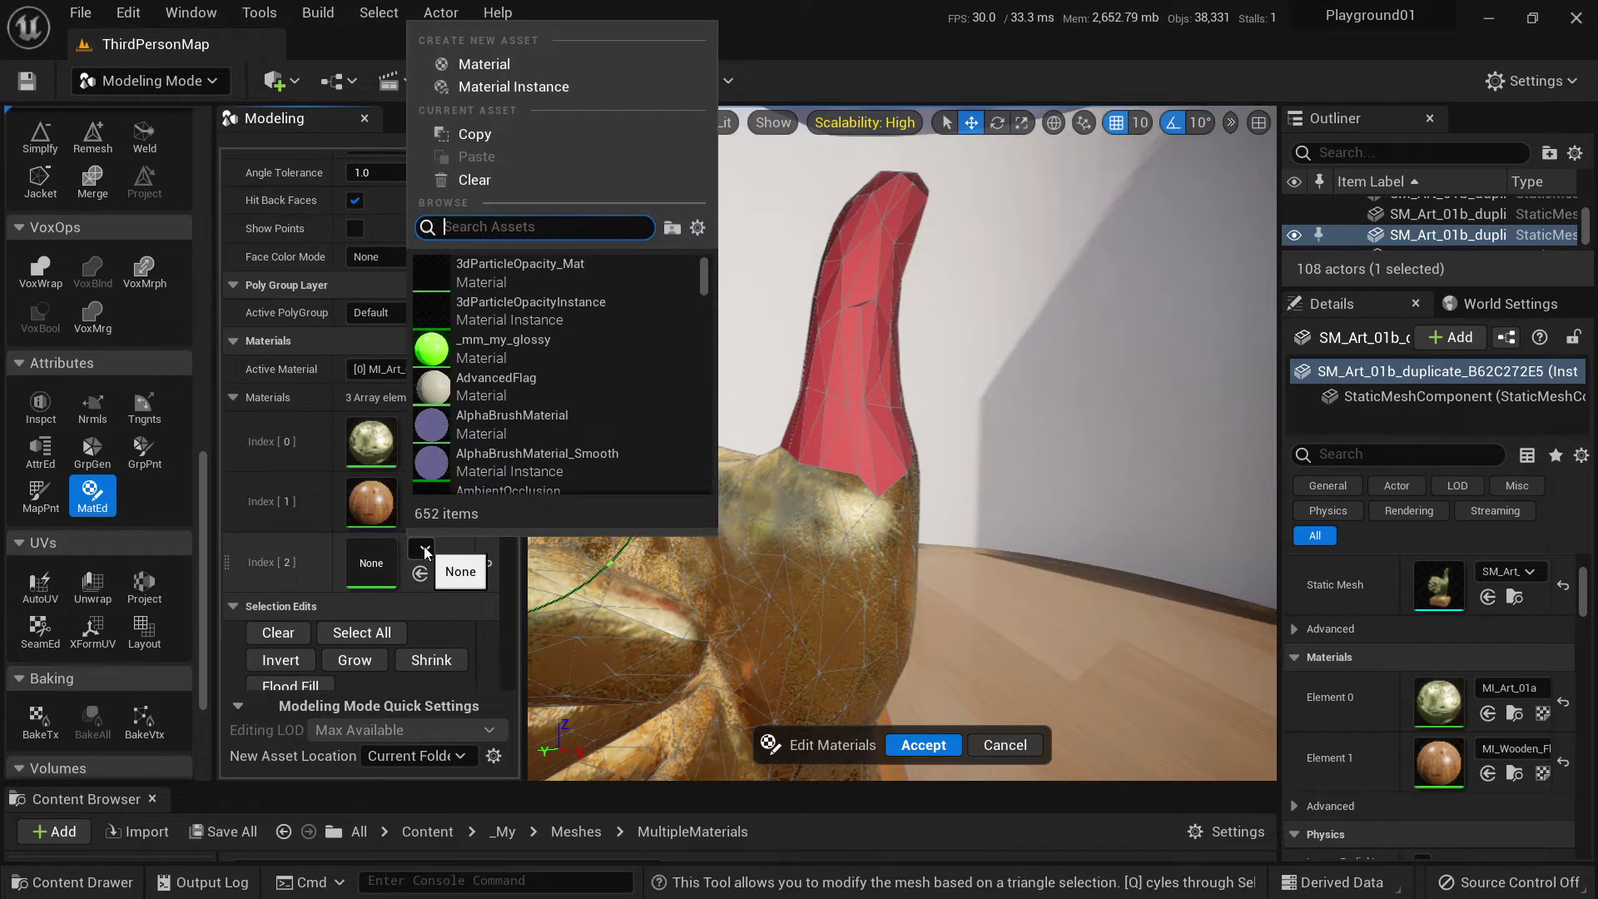
pyautogui.write('gree')
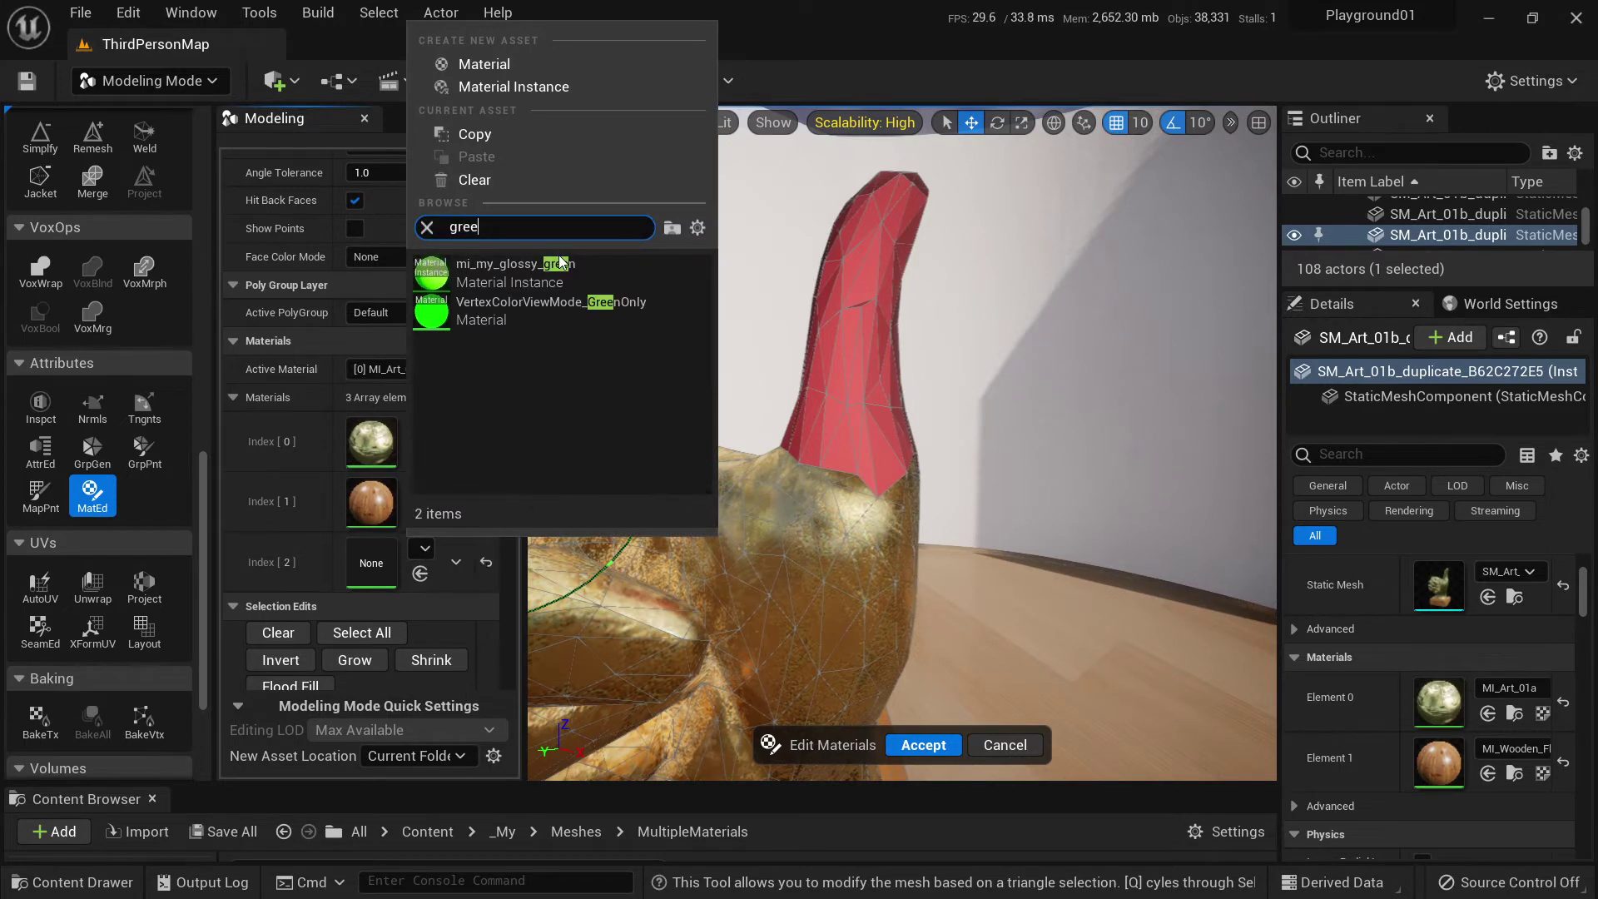
pyautogui.click(516, 273)
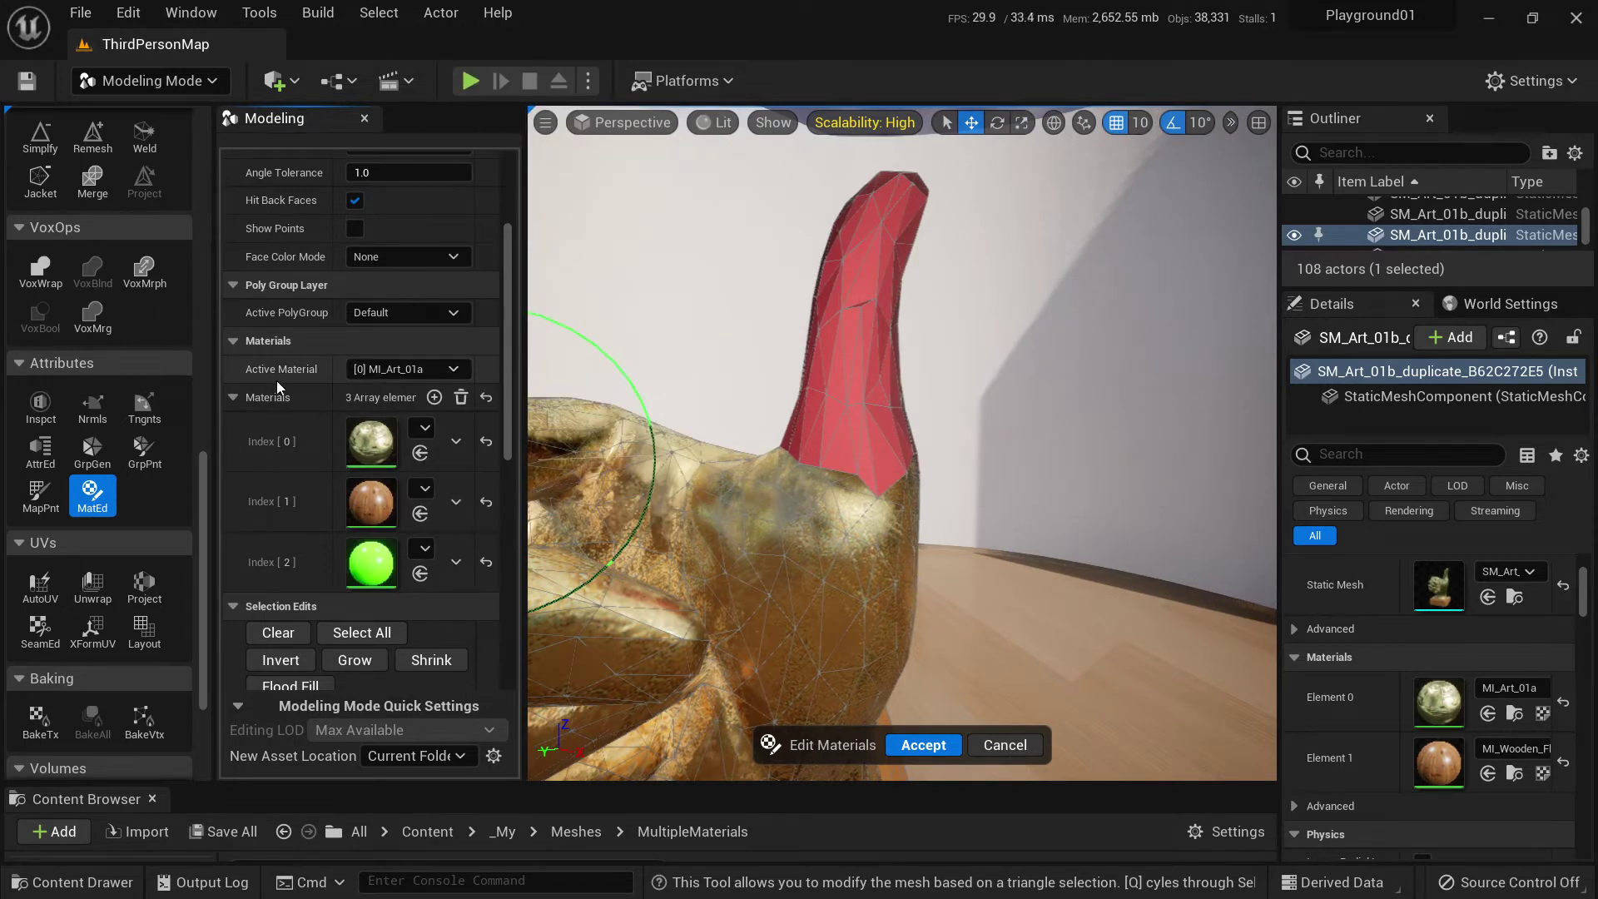
# Make mi_my_glossy_green the active material and assign it to the selected thumb triangles.
pyautogui.click(419, 371)
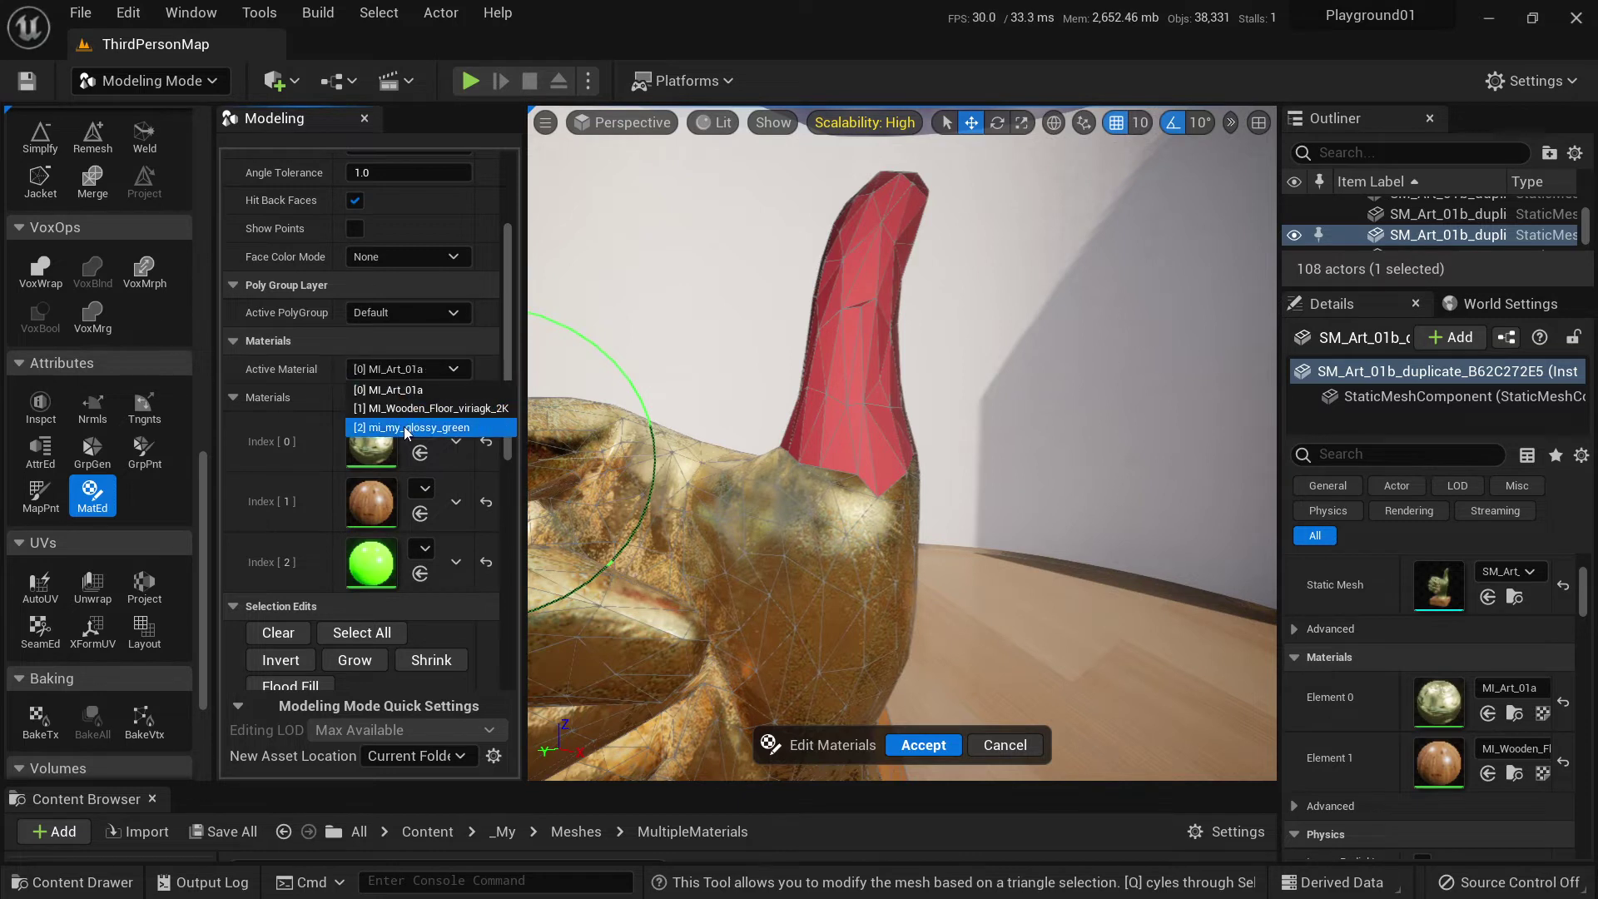
pyautogui.click(406, 427)
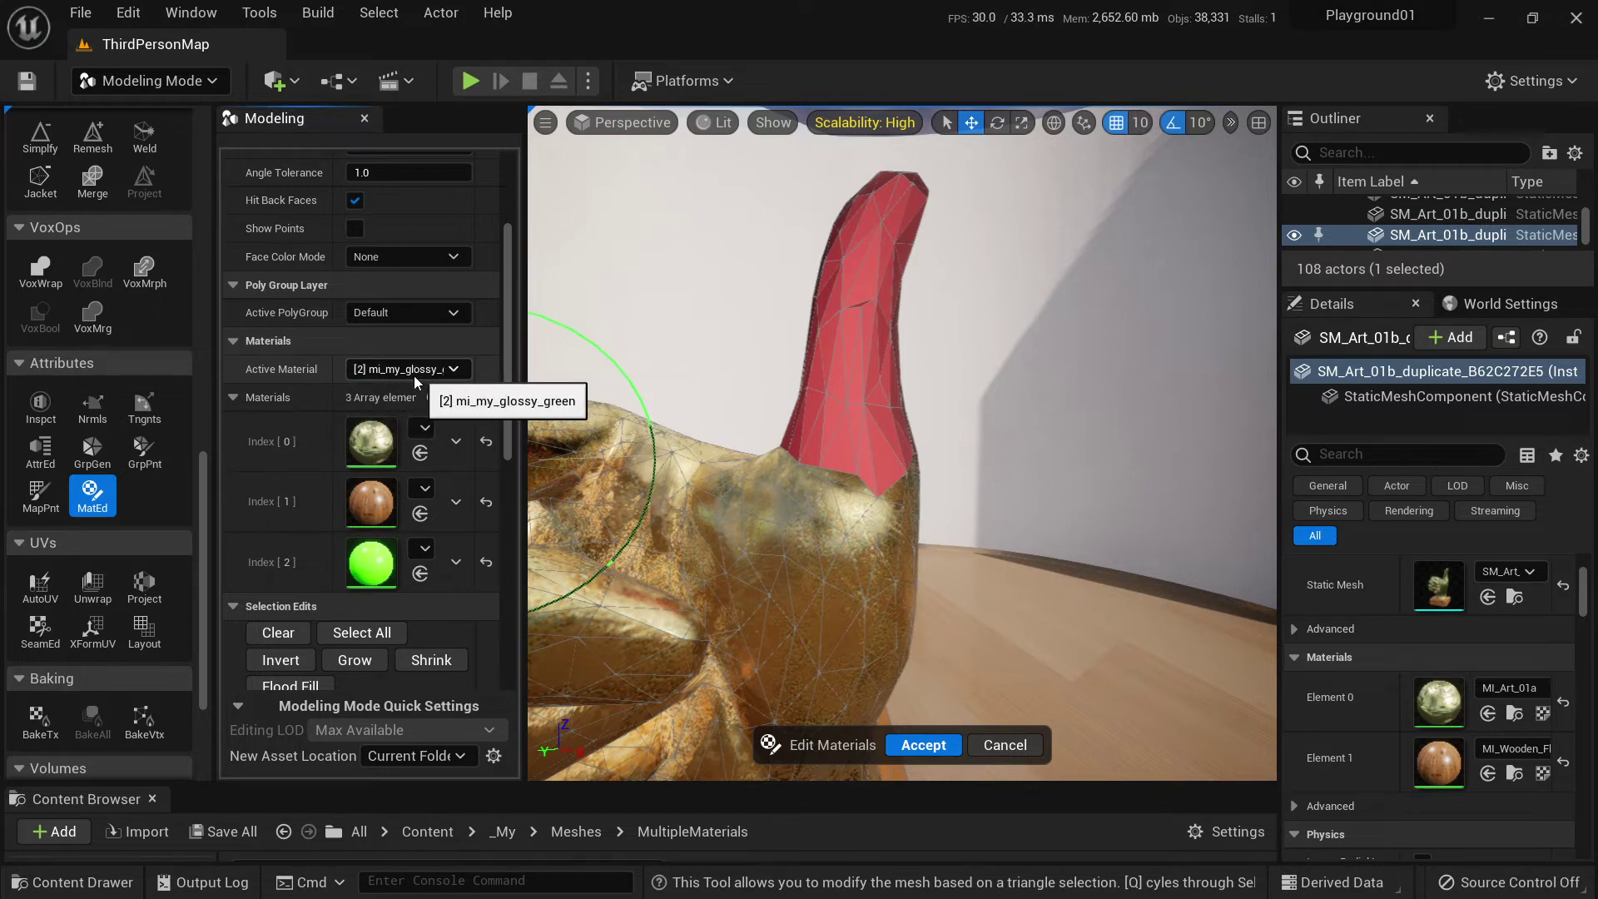
pyautogui.scroll(-1, 506, 360)
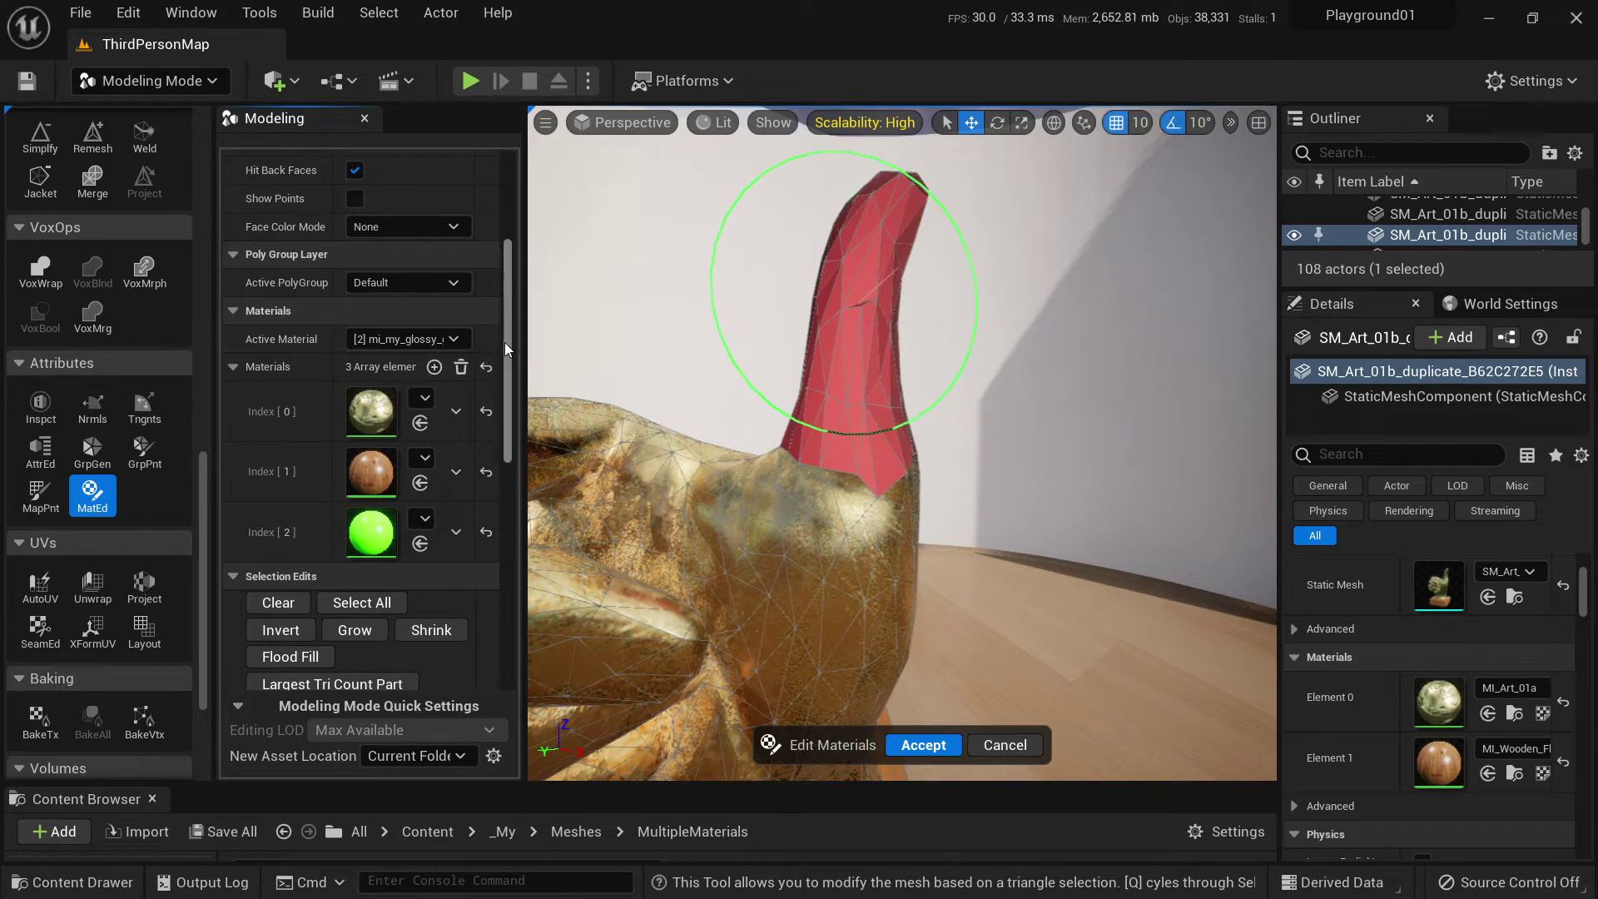
pyautogui.moveTo(506, 349); pyautogui.dragTo(536, 490)
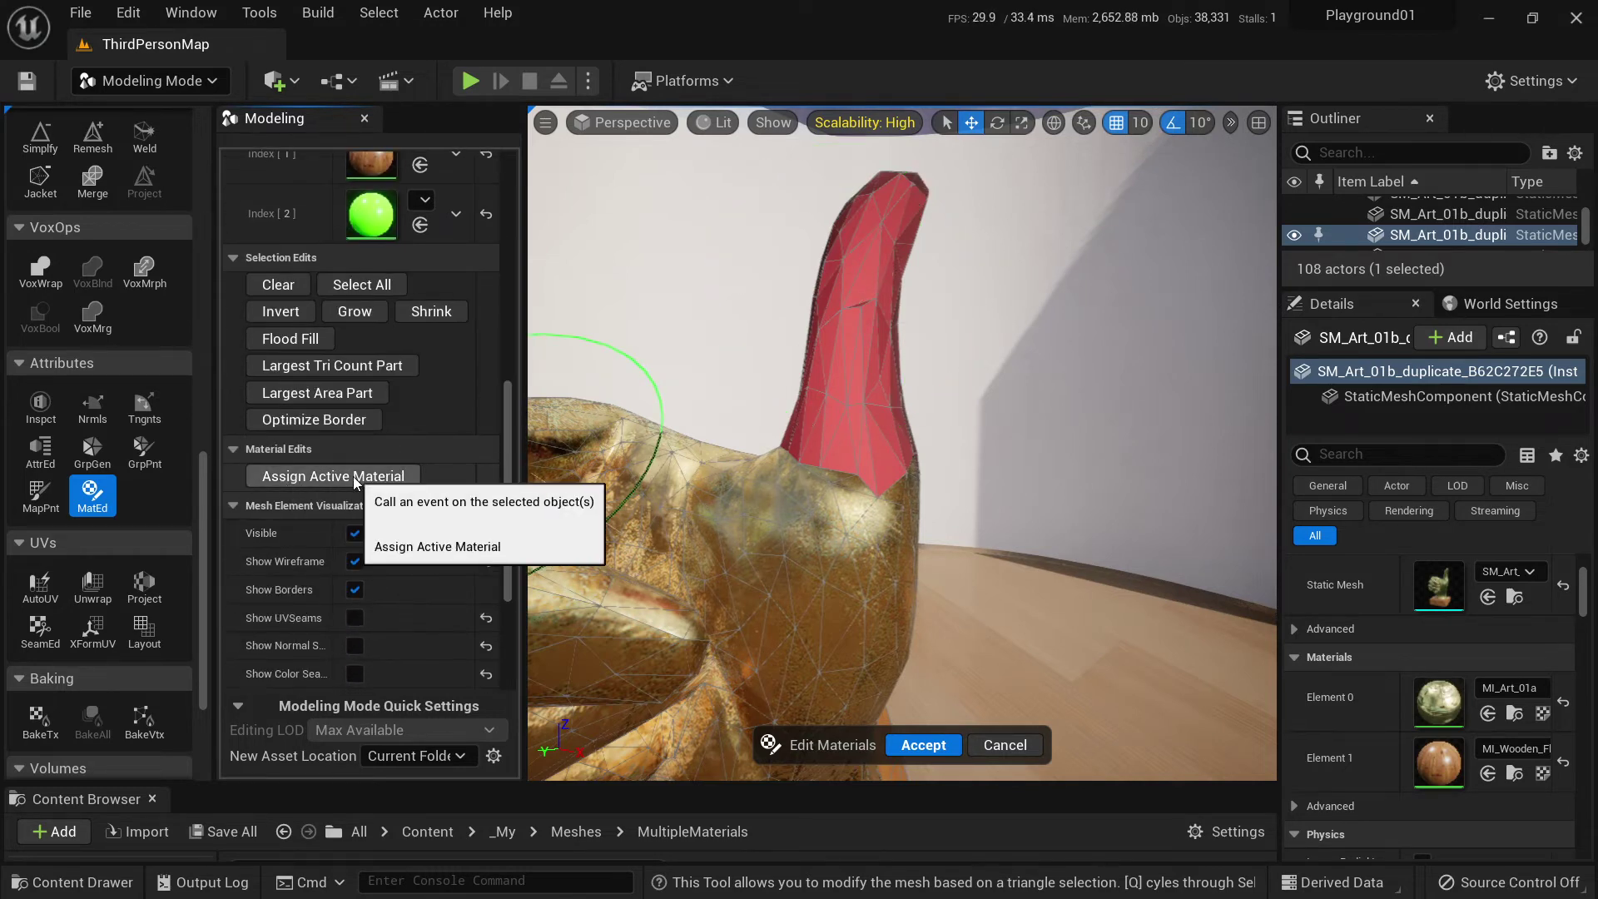
pyautogui.click(312, 481)
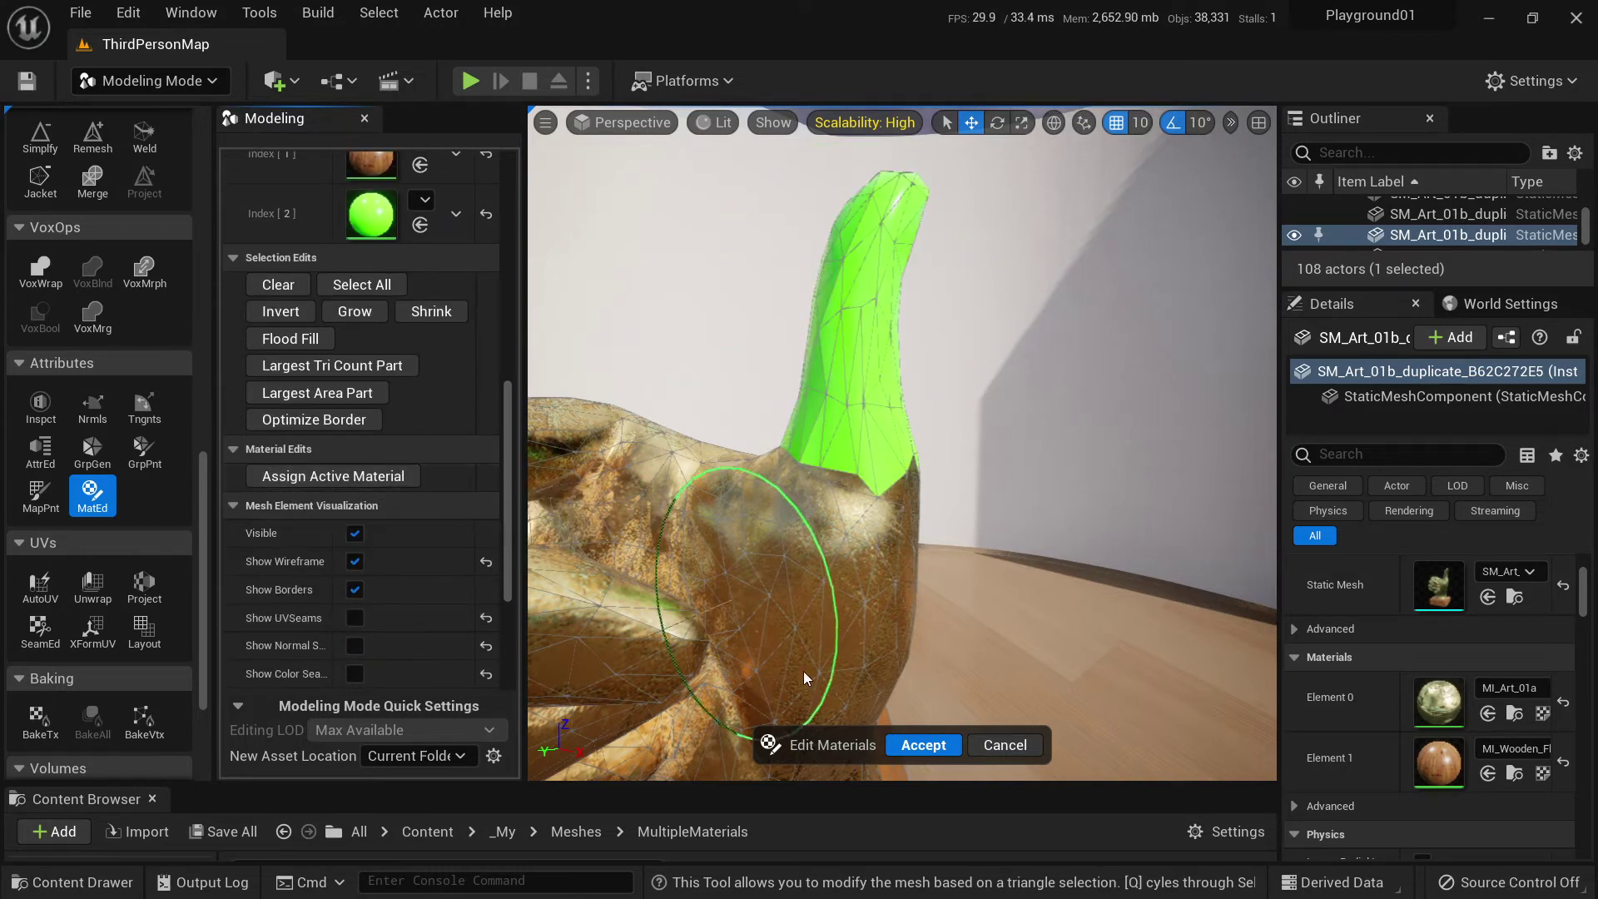
# Accept the Edit Materials changes, return to Select mode and frame the statue.
pyautogui.click(920, 745)
pyautogui.click(140, 83)
pyautogui.click(137, 115)
pyautogui.press('f')
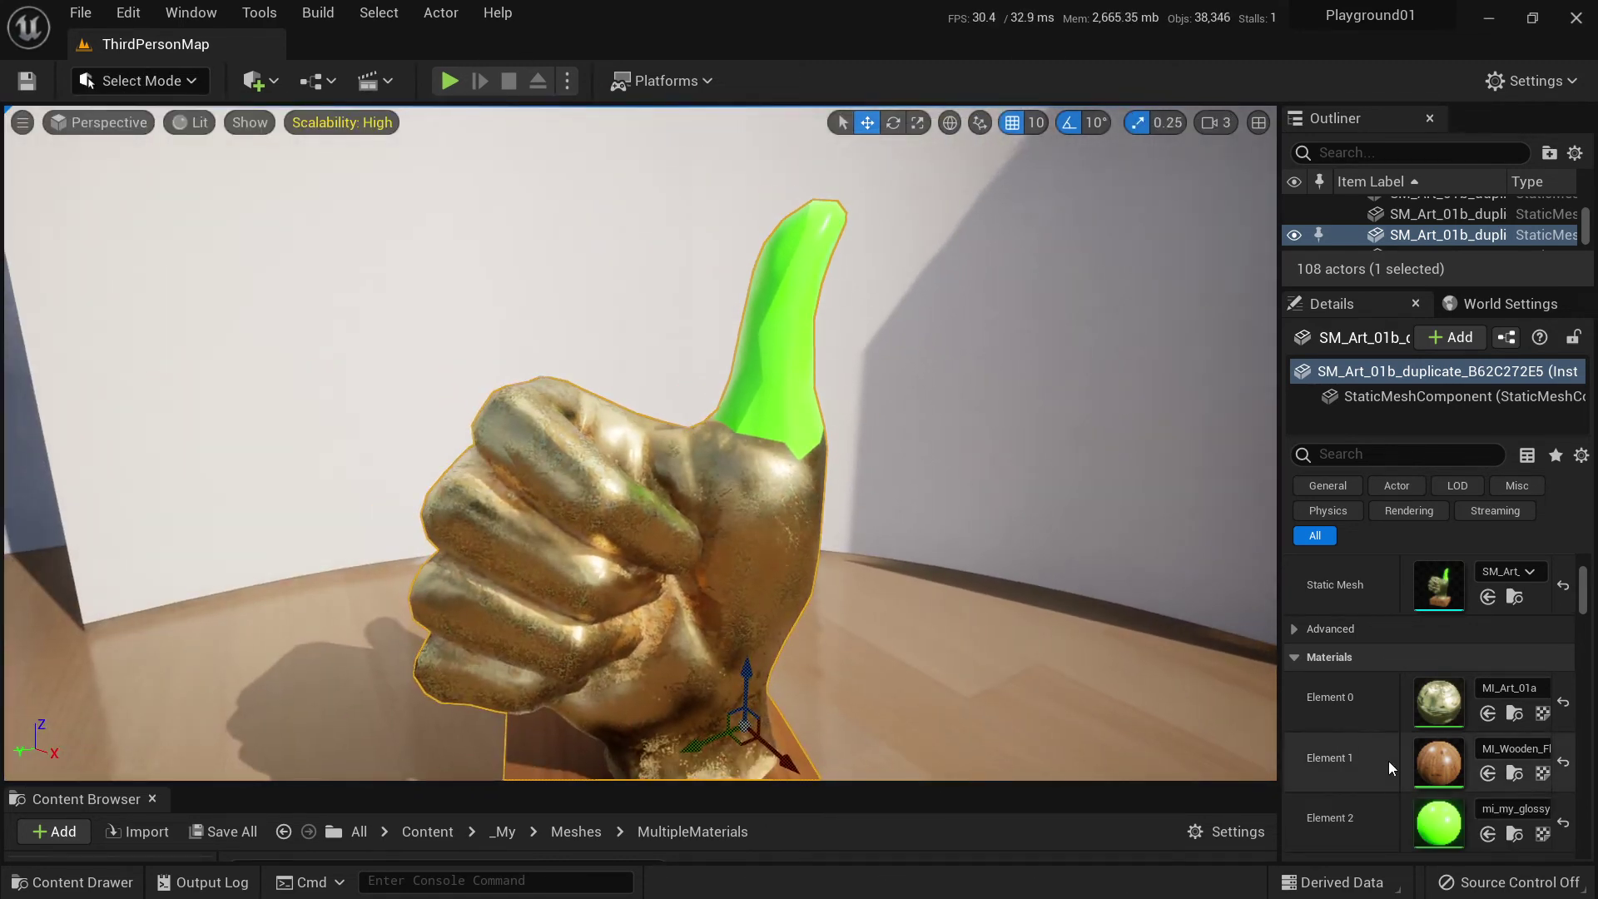
# Try mi_my_glossy_blue in the statue's Element 2 material slot.
pyautogui.scroll(-1, 1390, 761)
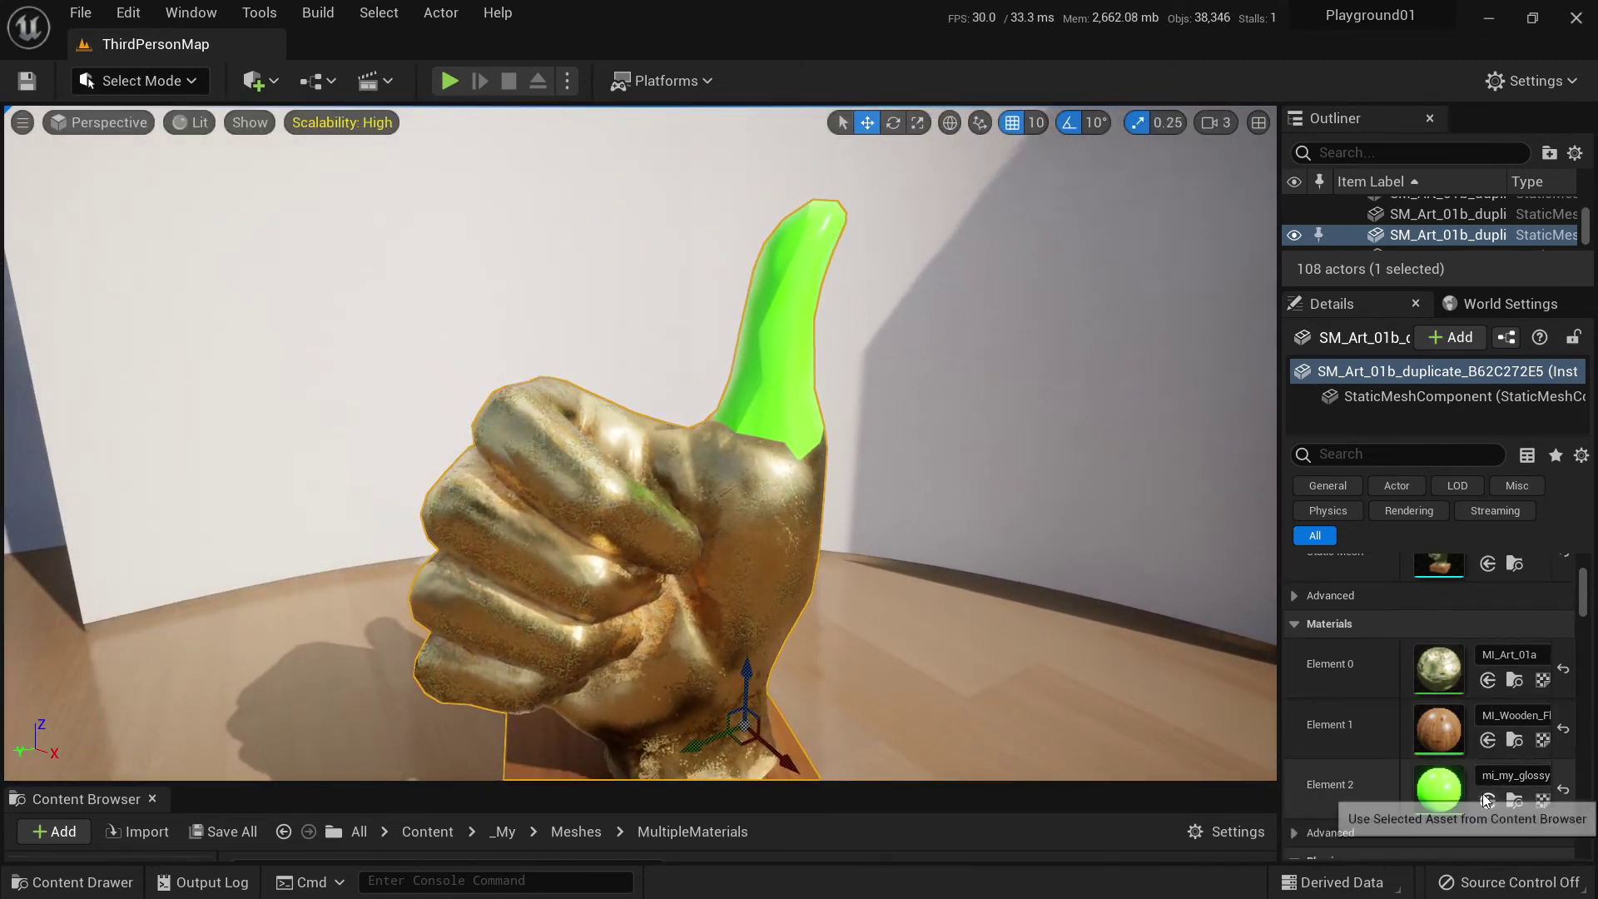
pyautogui.moveTo(958, 583)
pyautogui.mouseDown(button='right')
pyautogui.moveTo(932, 632)
pyautogui.moveTo(883, 616)
pyautogui.moveTo(949, 595)
pyautogui.mouseUp(button='right')
pyautogui.click(1515, 774)
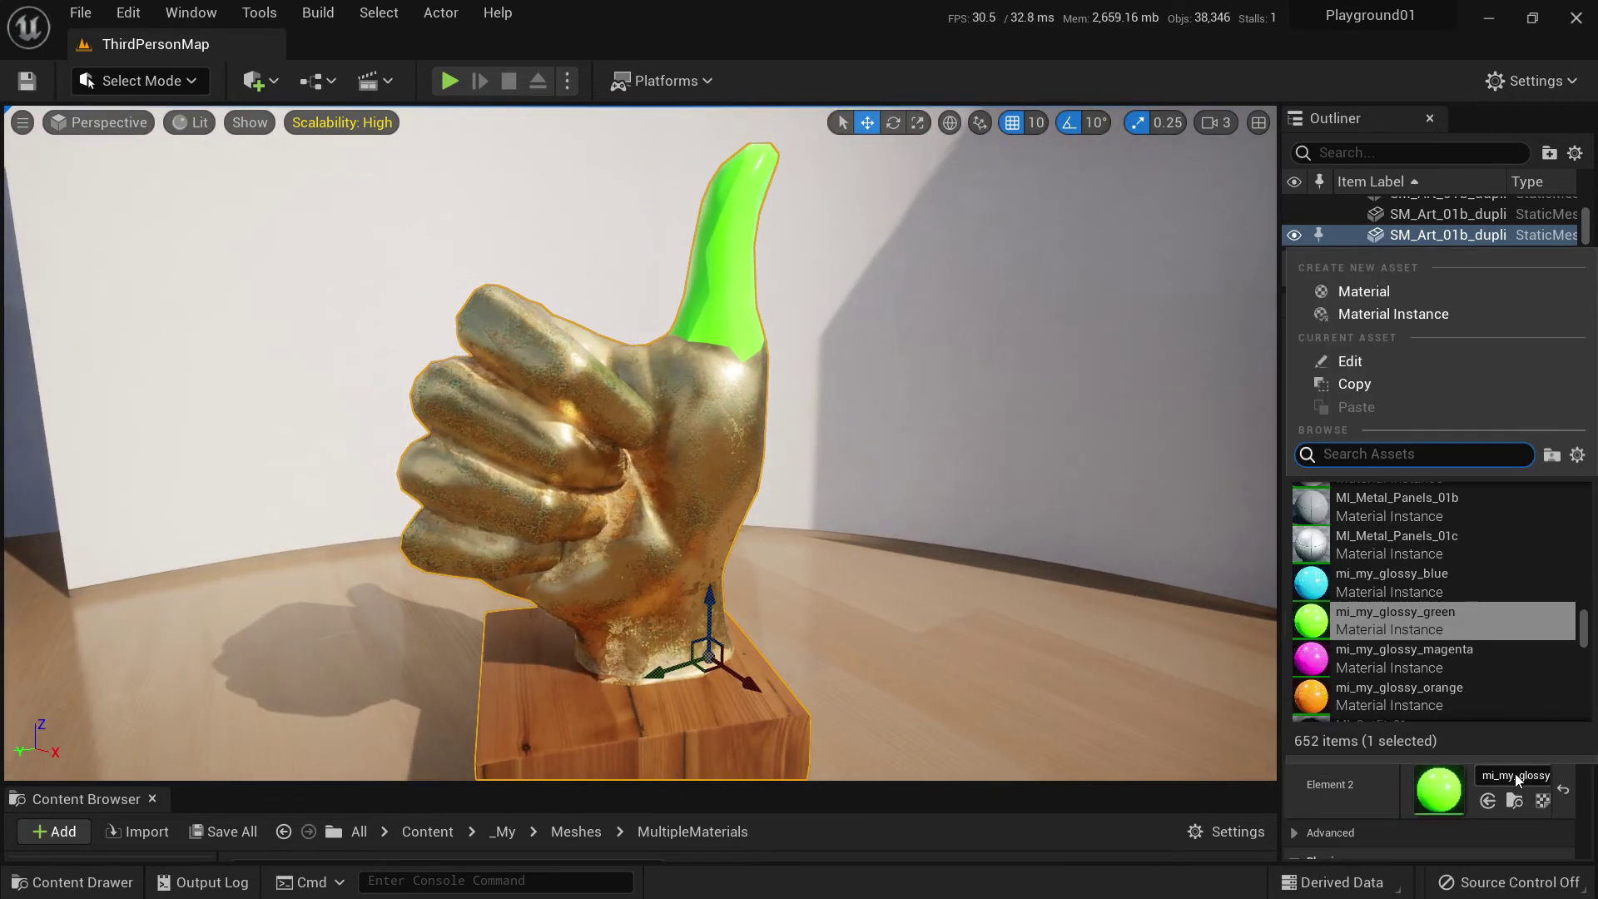
pyautogui.click(1436, 583)
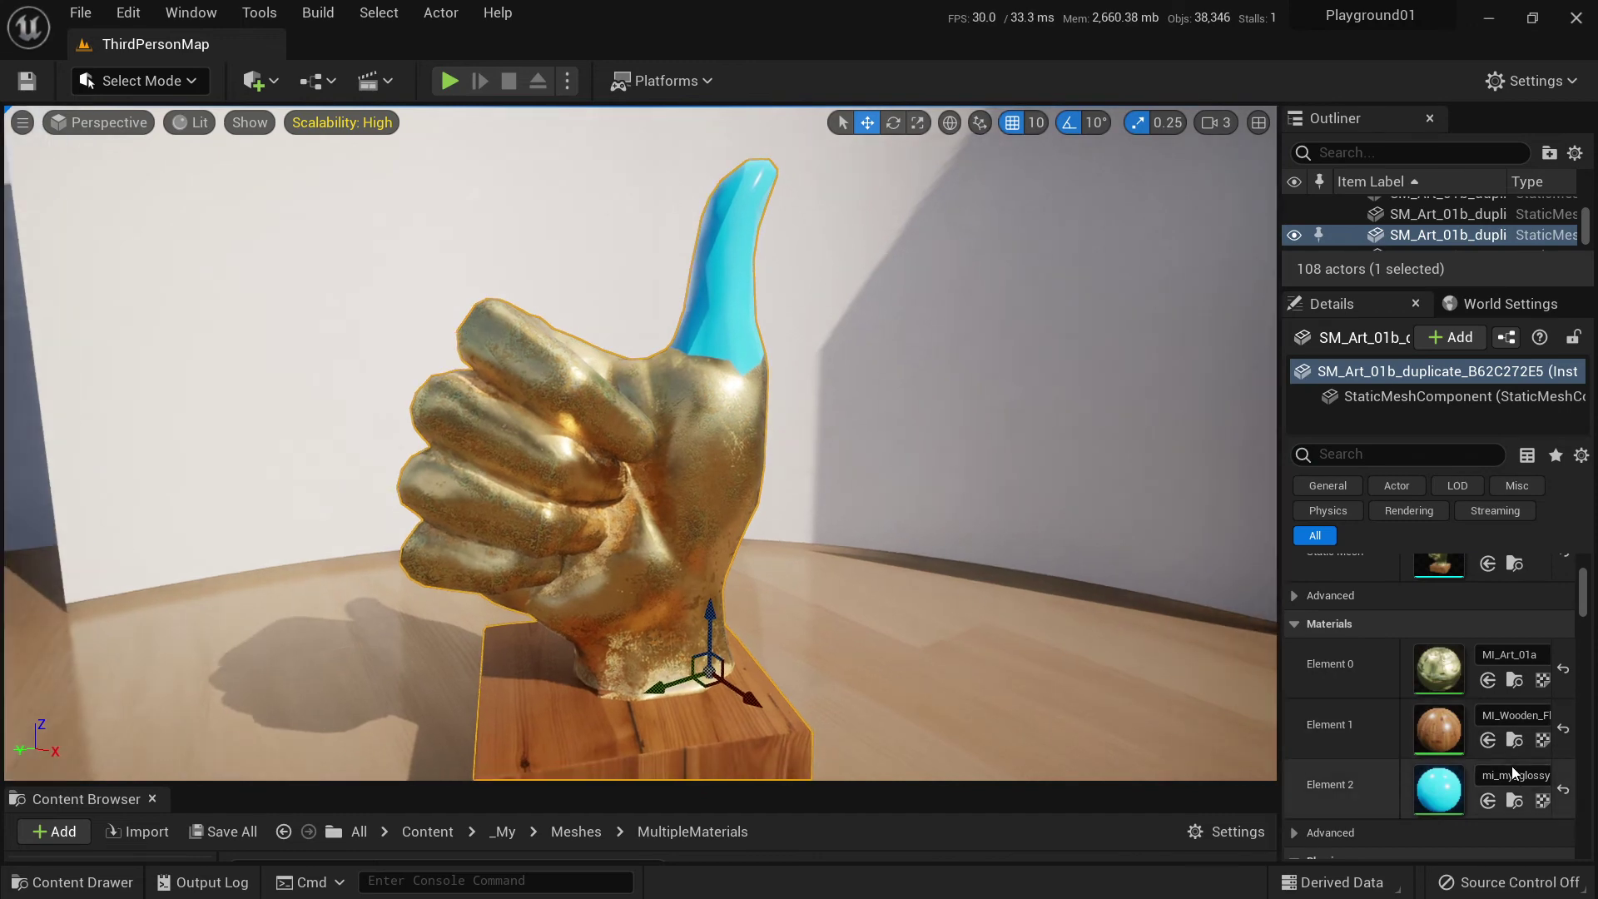
# Search the materials for "wood" and set the statue's Element 2 slot to the MI_Wooden_Floor material.
pyautogui.click(1523, 775)
pyautogui.write('w')
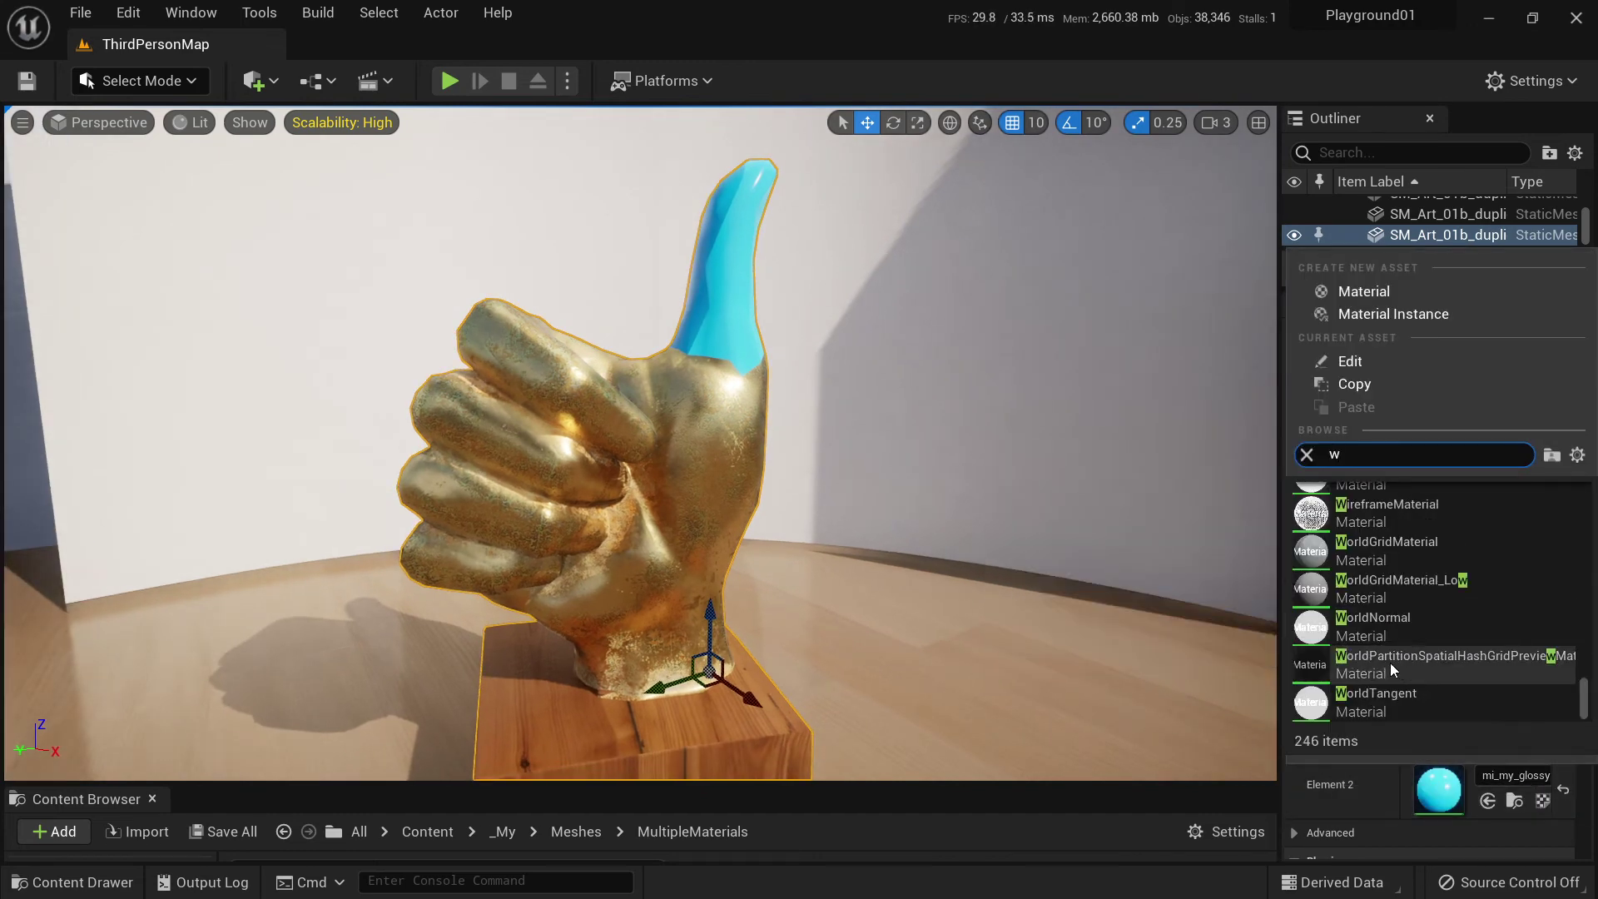
pyautogui.write('ood')
pyautogui.click(1374, 496)
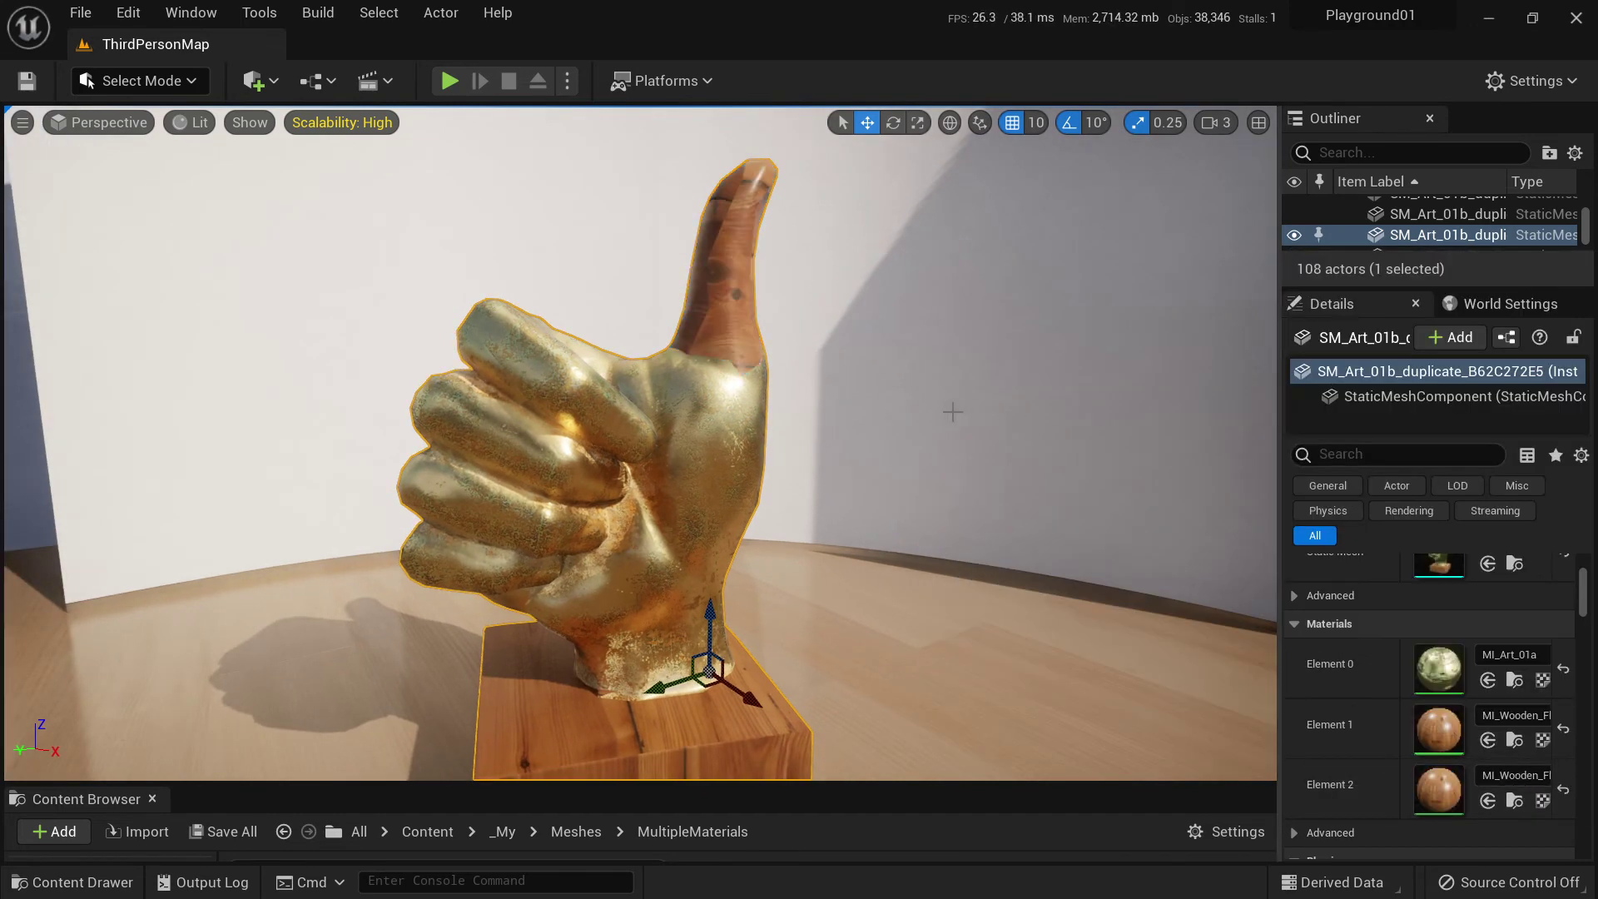
pyautogui.moveTo(641, 441); pyautogui.dragTo(645, 477, button='right')
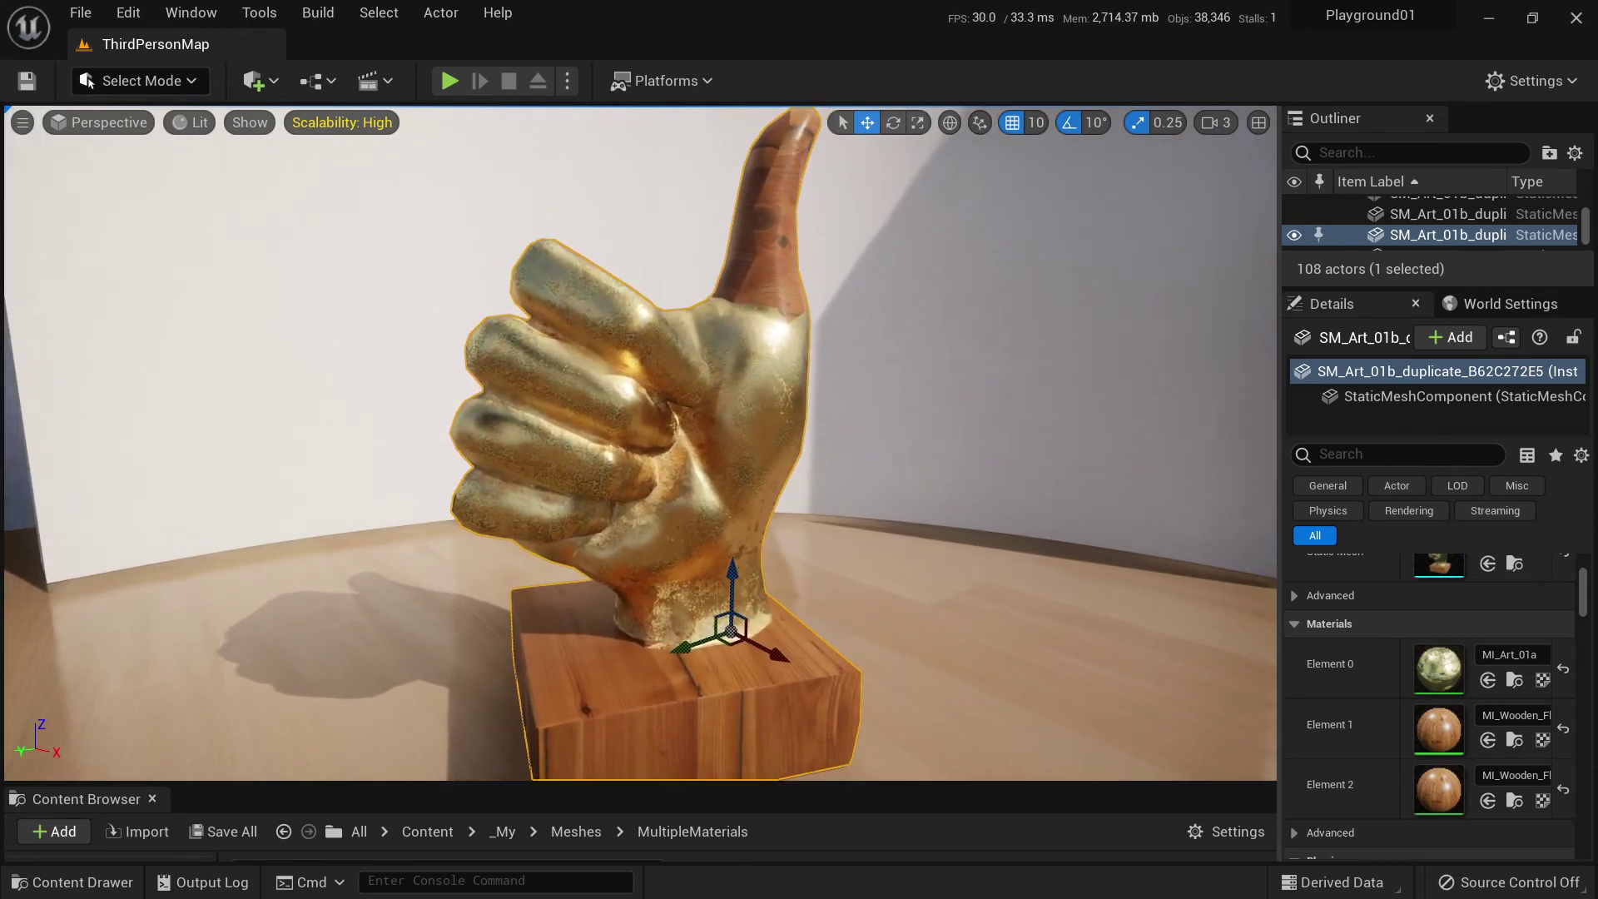